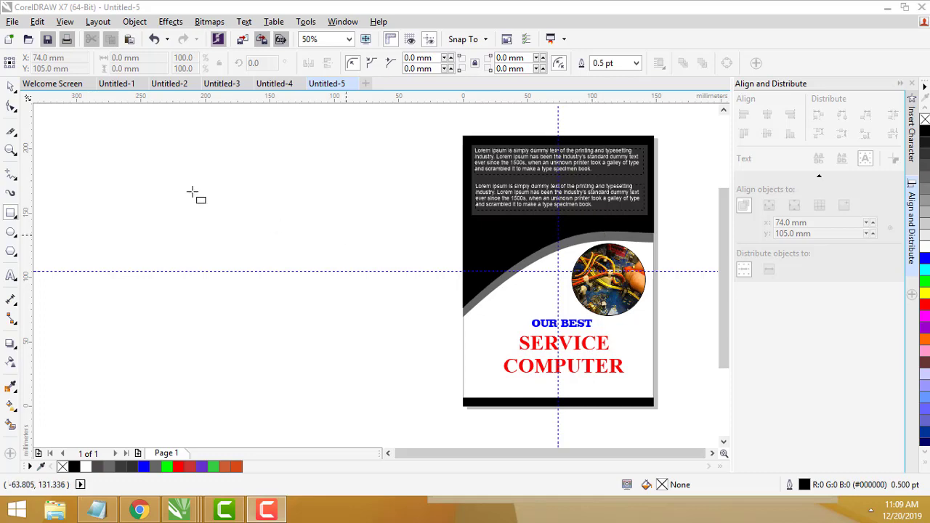
Step: Create a new A5 portrait document, 148 × 210 mm, with RGB color mode and 300 dpi rendering resolution
click(11, 86)
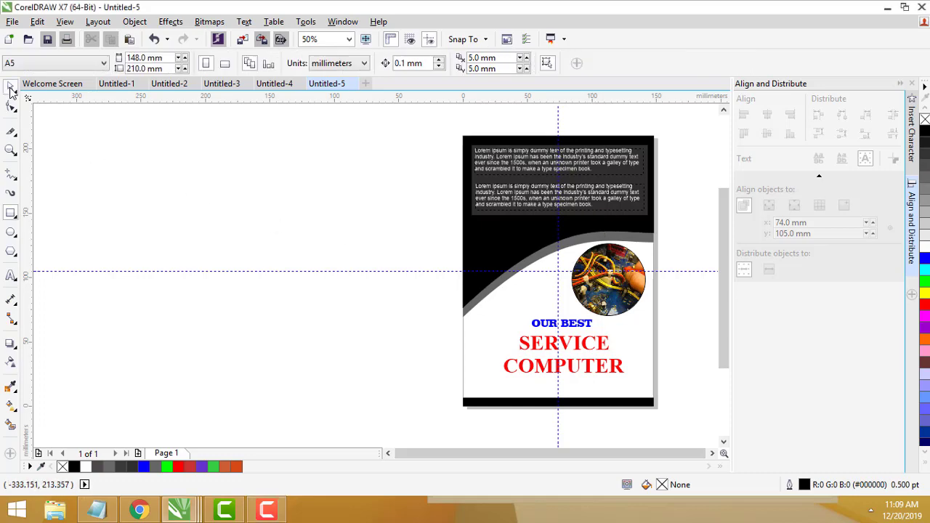
click(12, 21)
click(22, 36)
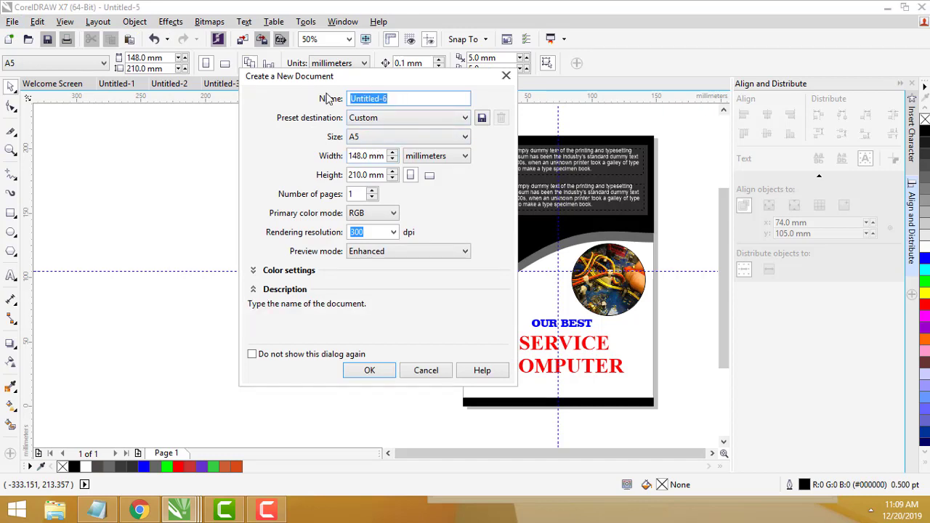
drag(410, 95, 292, 89)
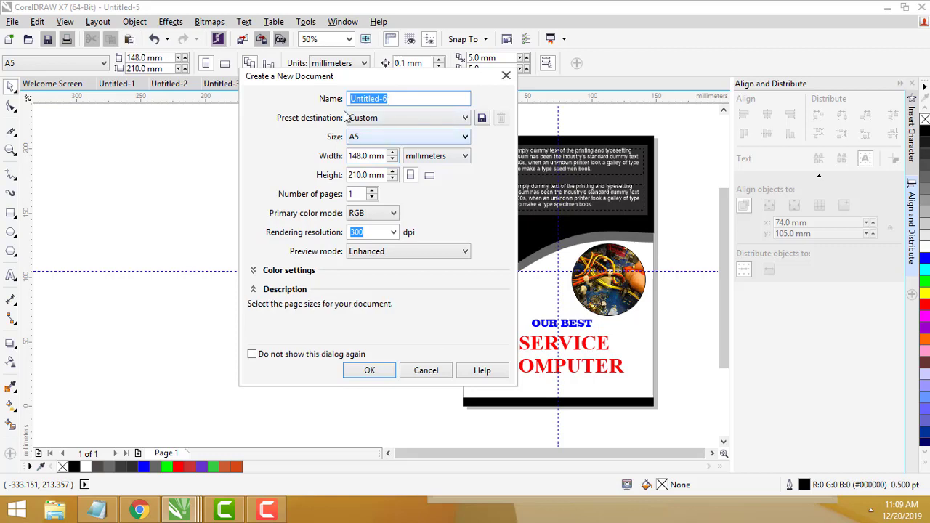
click(412, 140)
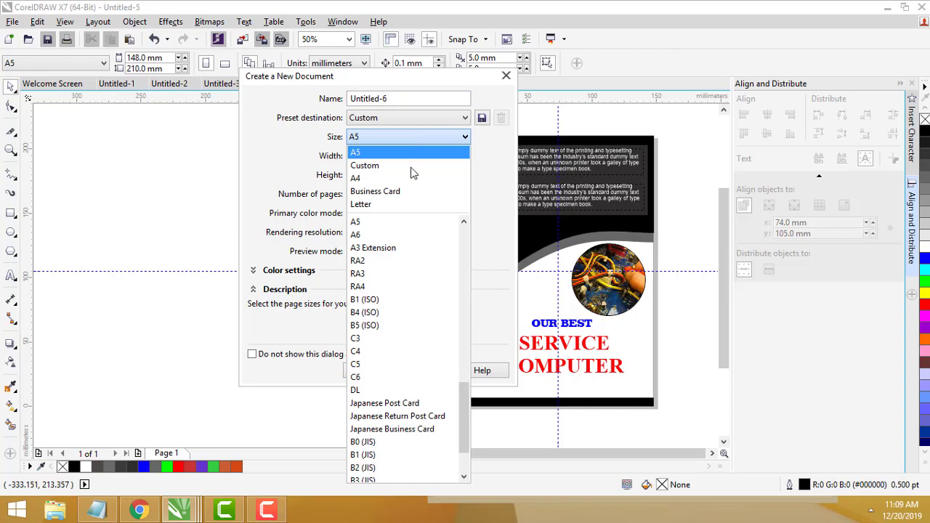
click(367, 153)
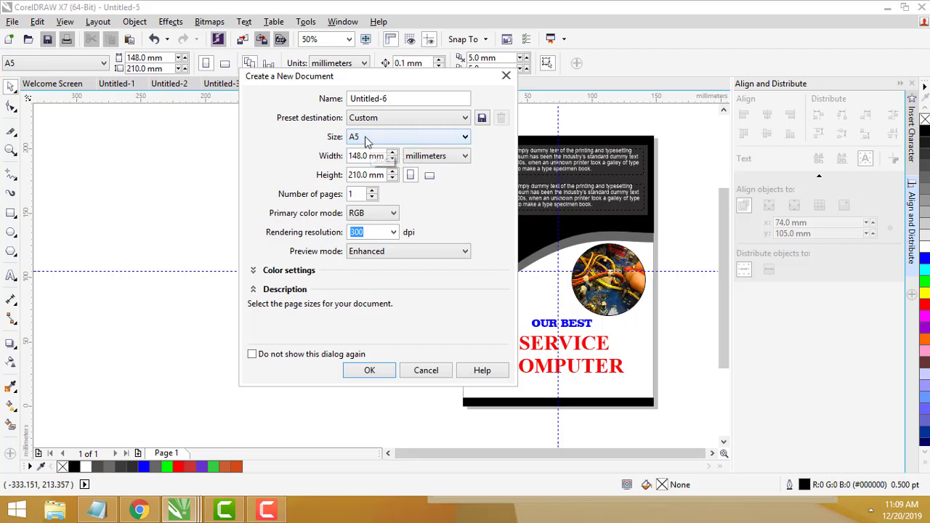
click(380, 214)
click(378, 219)
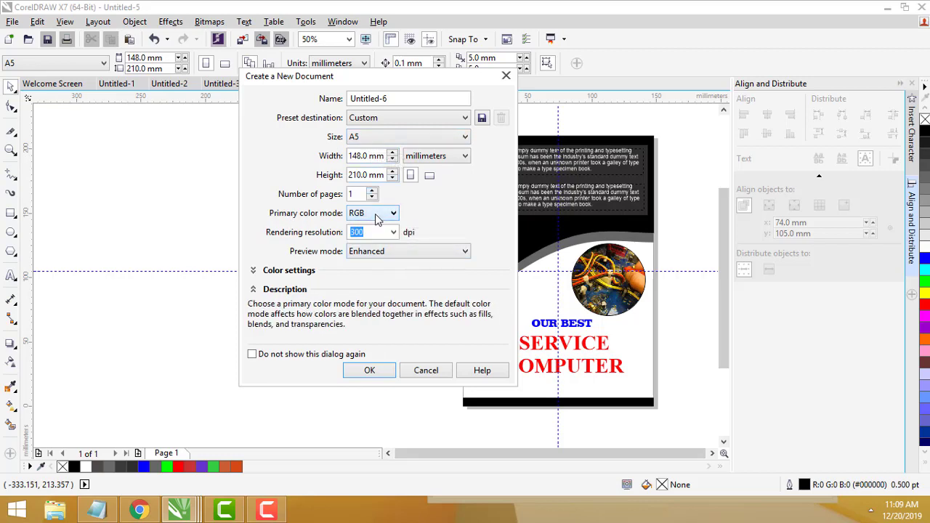
click(358, 233)
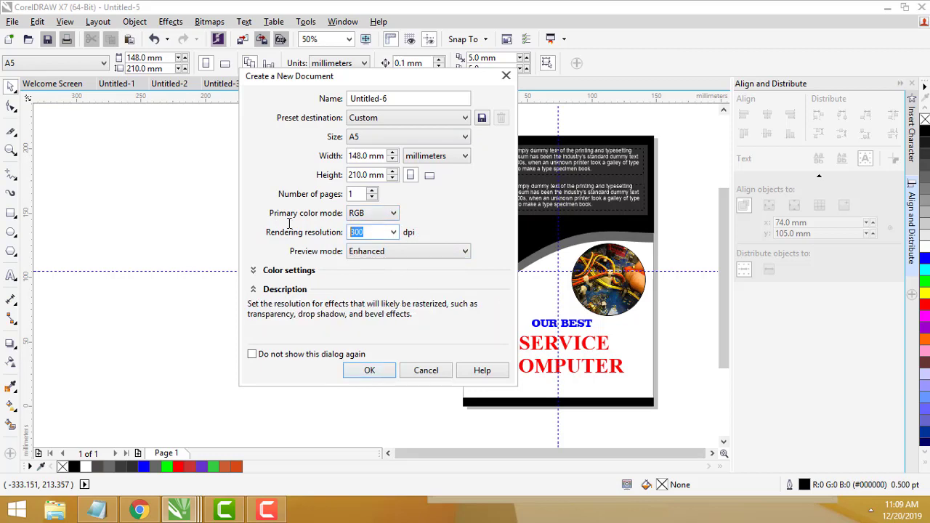
click(368, 370)
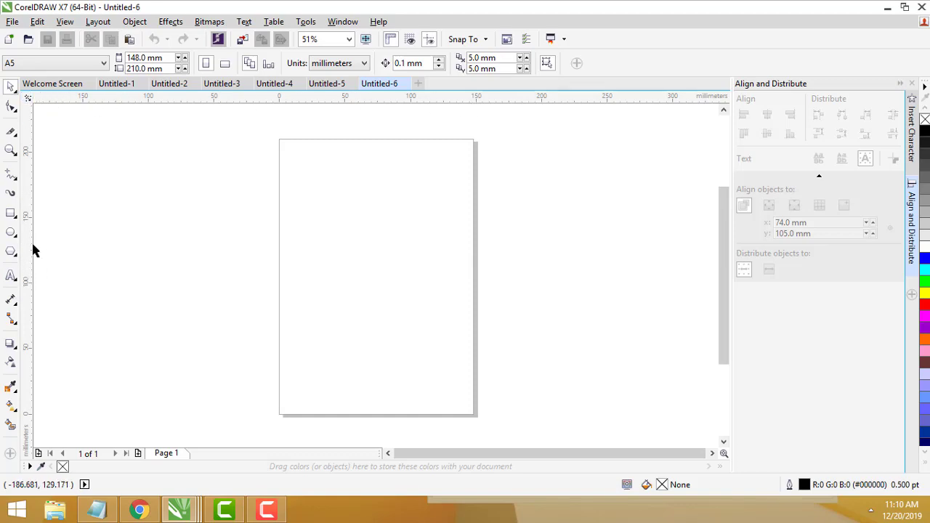
Step: Add one vertical and one horizontal guideline, each centered on the page
drag(28, 250, 63, 252)
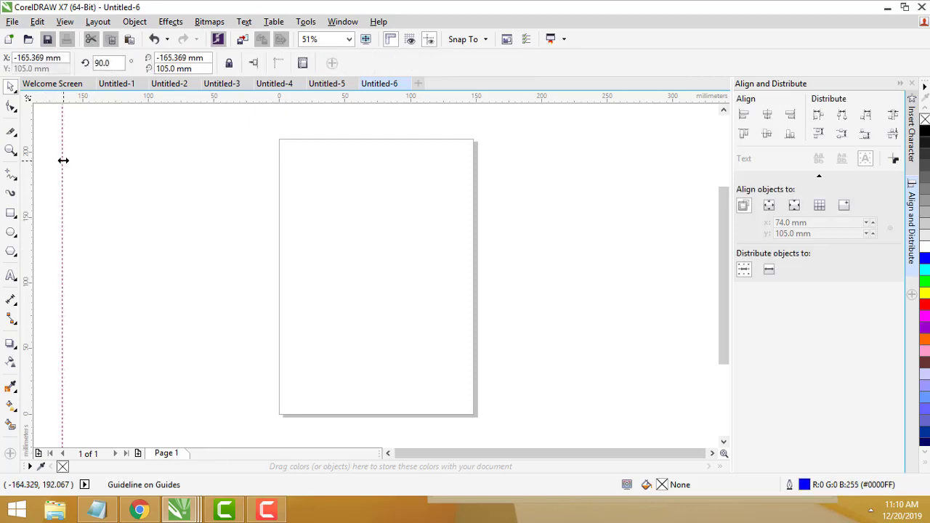
key(p)
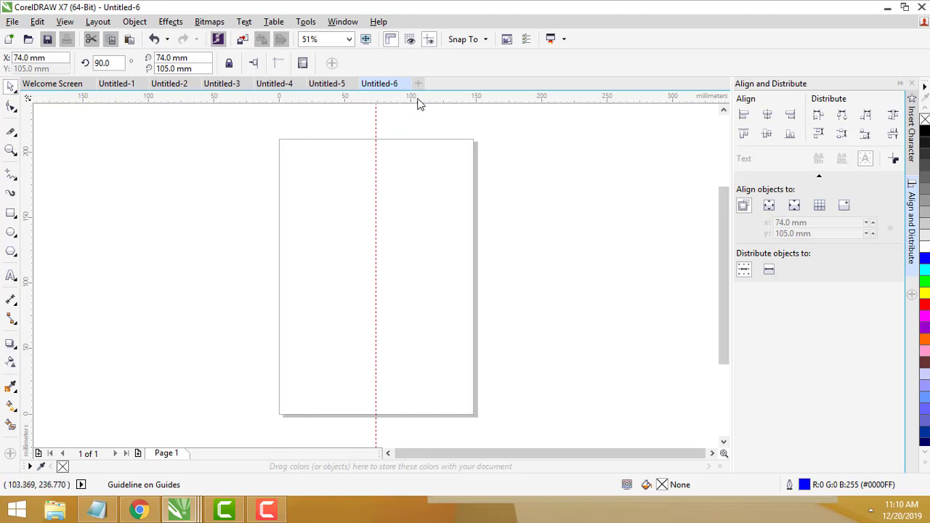
drag(417, 100, 417, 118)
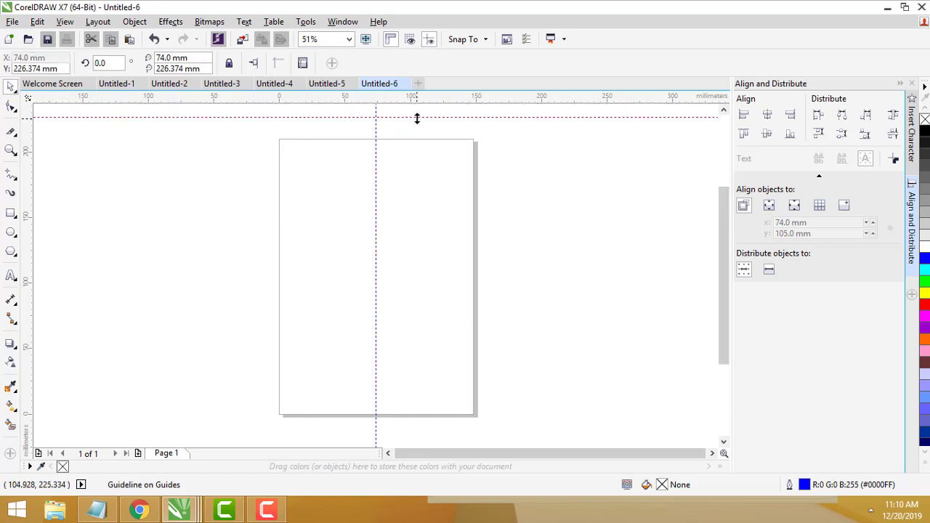
key(p)
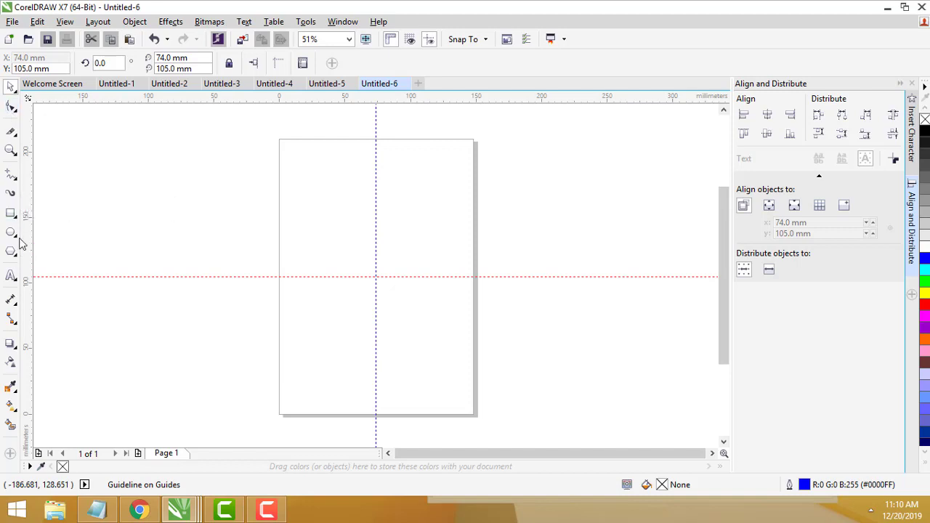
Step: Create a page-sized rectangle in Untitled-6 and set its outline width to None
double_click(10, 215)
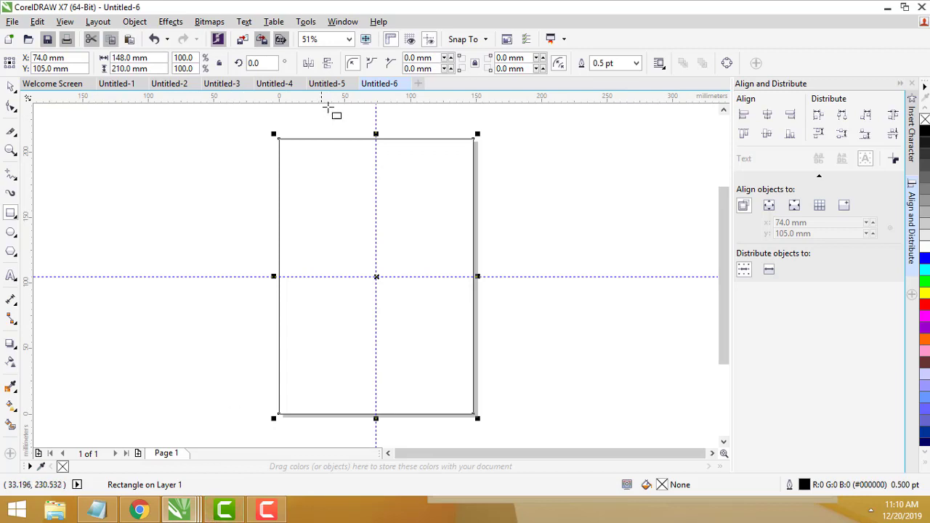
click(328, 83)
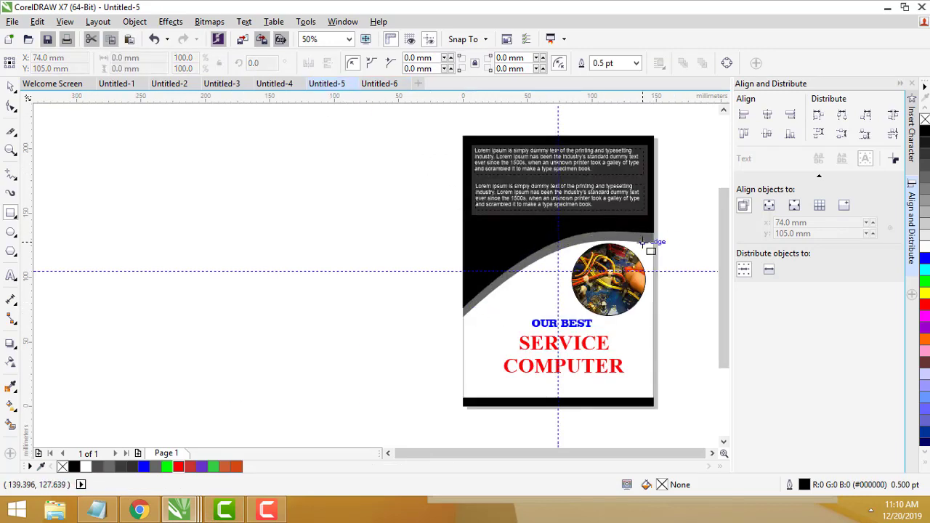
click(380, 83)
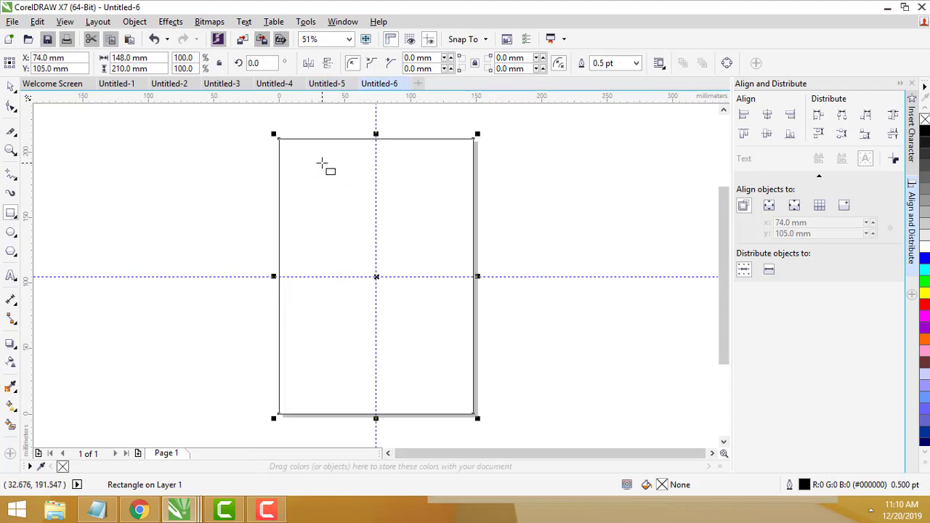
click(637, 63)
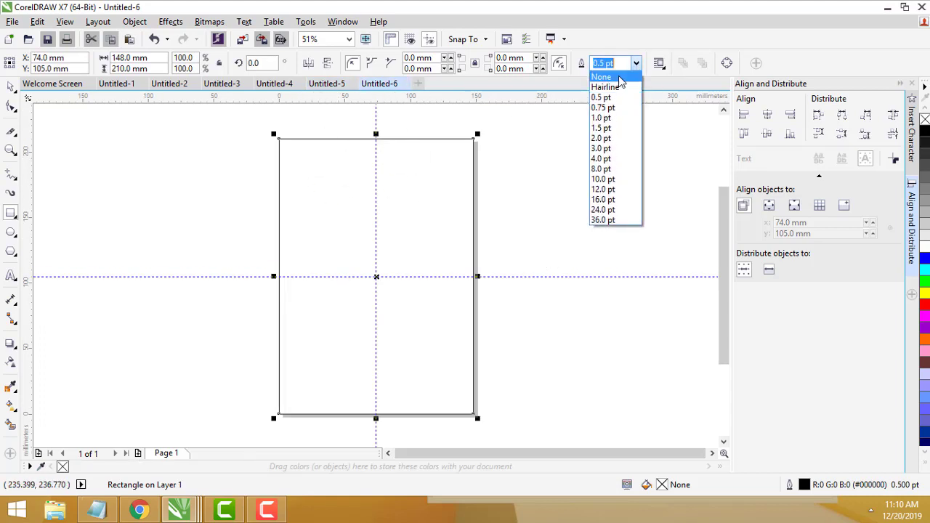
click(619, 77)
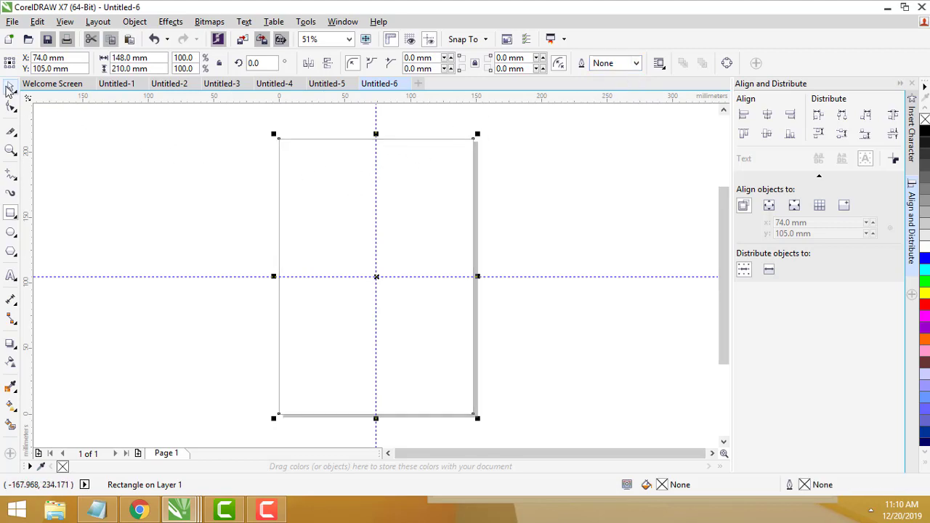
Step: Lock the page-sized background rectangle and deselect it
click(9, 87)
right_click(301, 160)
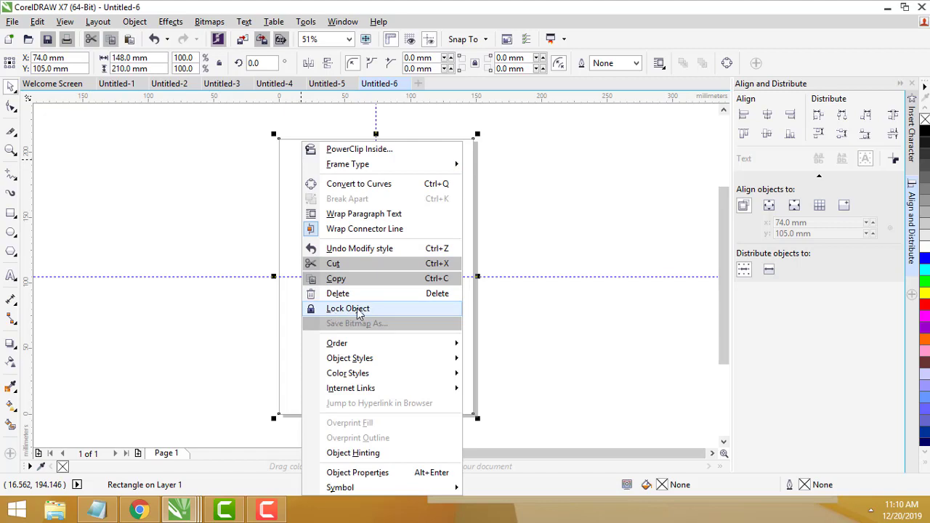
click(337, 313)
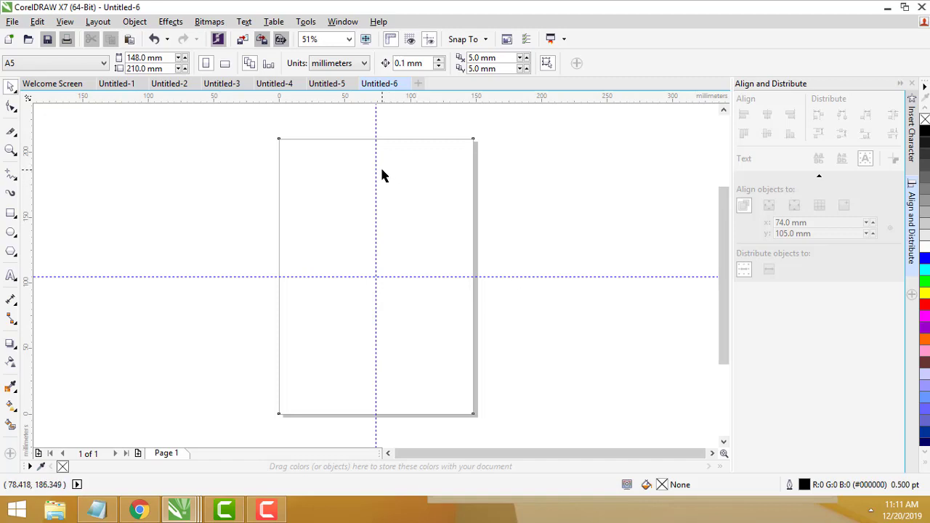
right_click(310, 175)
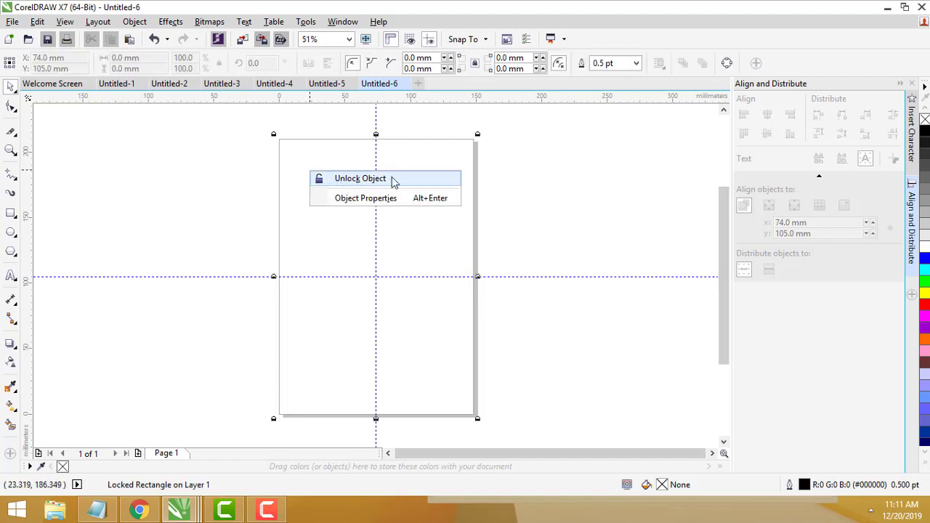
click(492, 159)
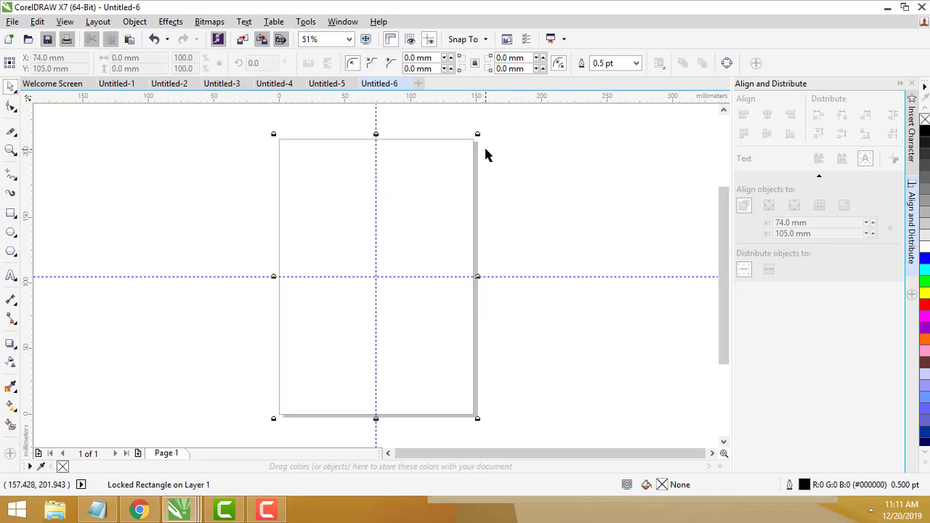
key(Escape)
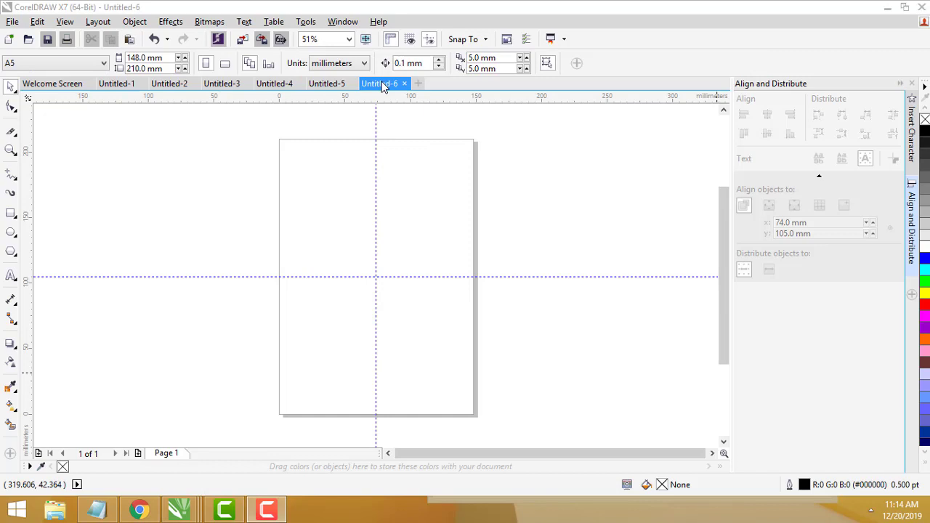
Step: Check the black curved shape in Untitled-5 and draw a full-width rectangle, about 148 × 125 mm, from the page's upper edge in Untitled-6
click(328, 84)
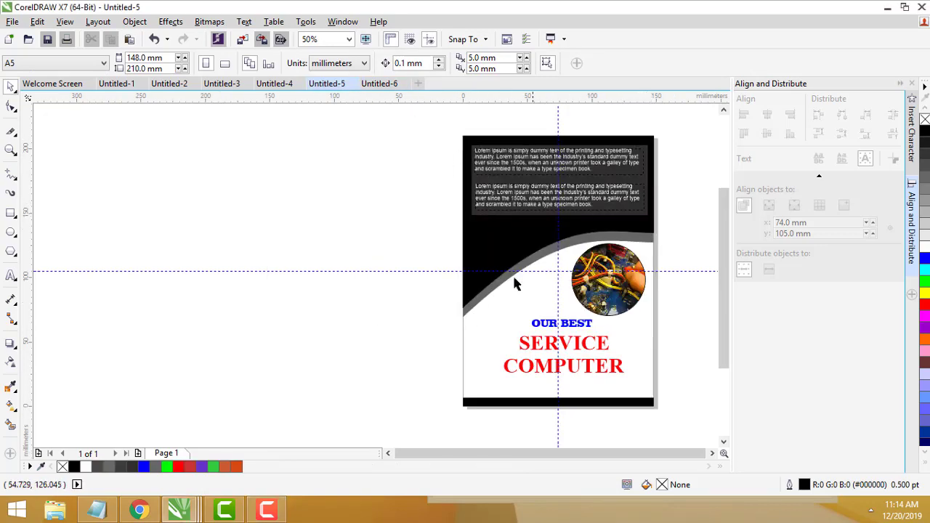
click(516, 226)
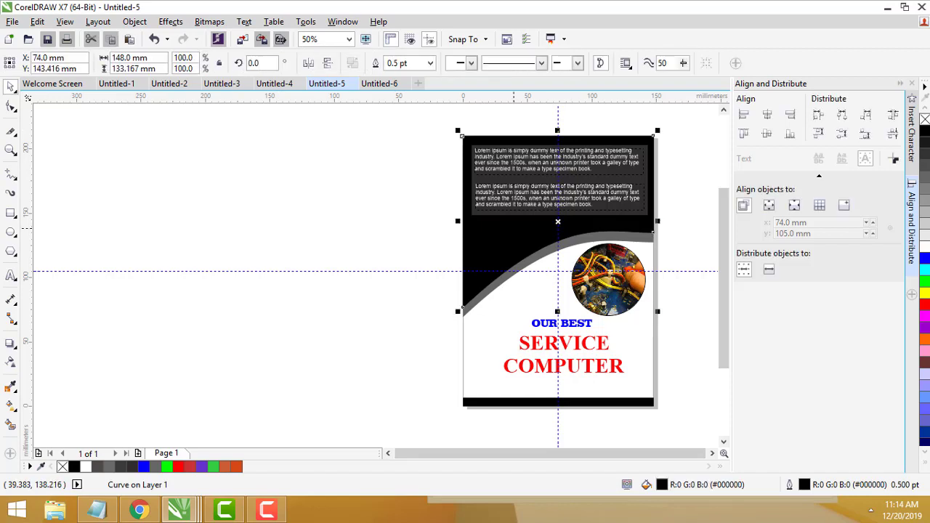
click(380, 85)
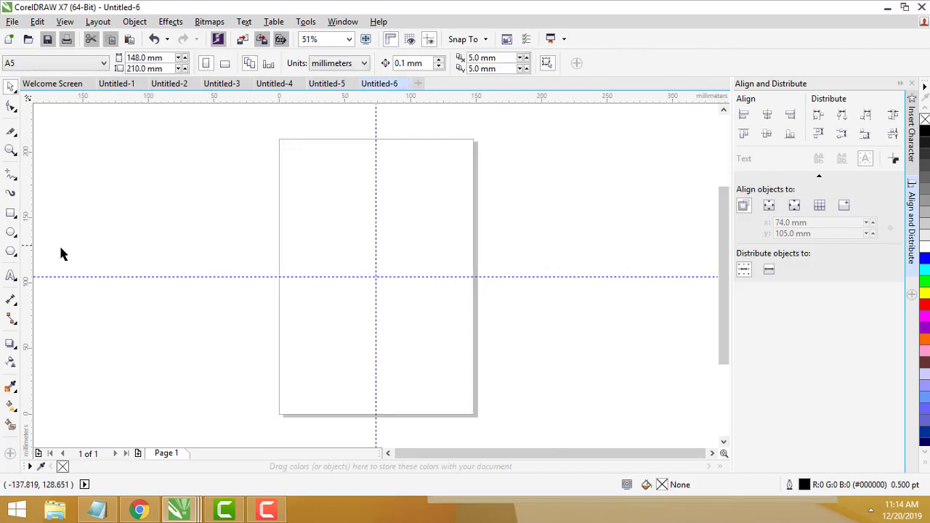
click(11, 213)
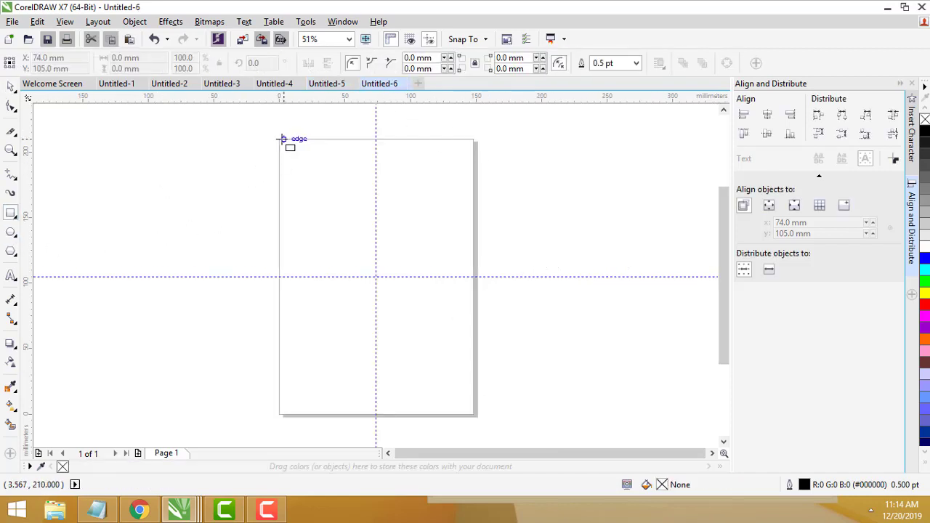
drag(281, 139, 480, 305)
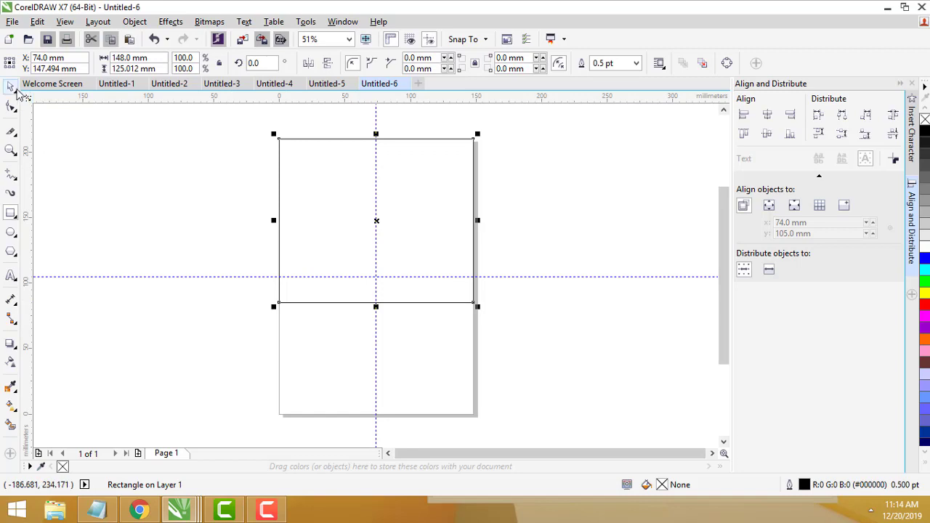
Step: Convert the new rectangle to curves and move its lower-right node straight up so the lower edge slants
click(12, 87)
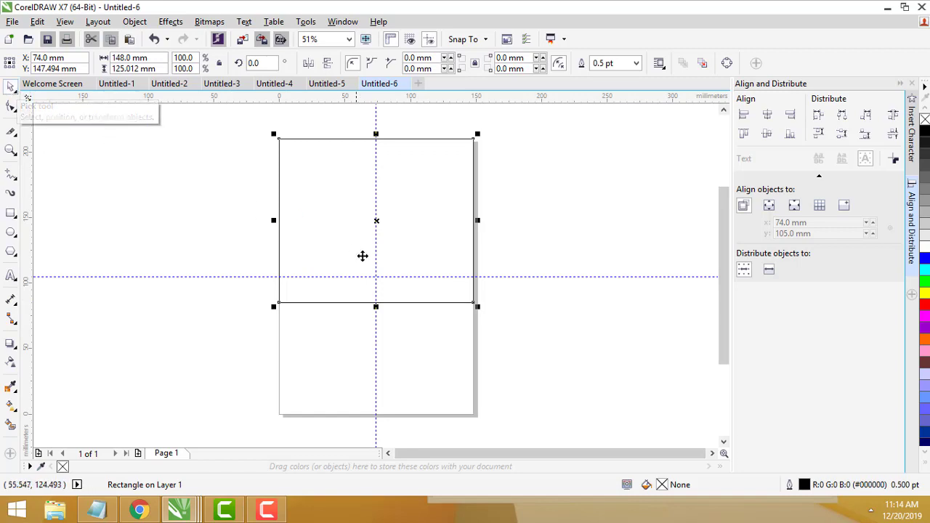
right_click(366, 259)
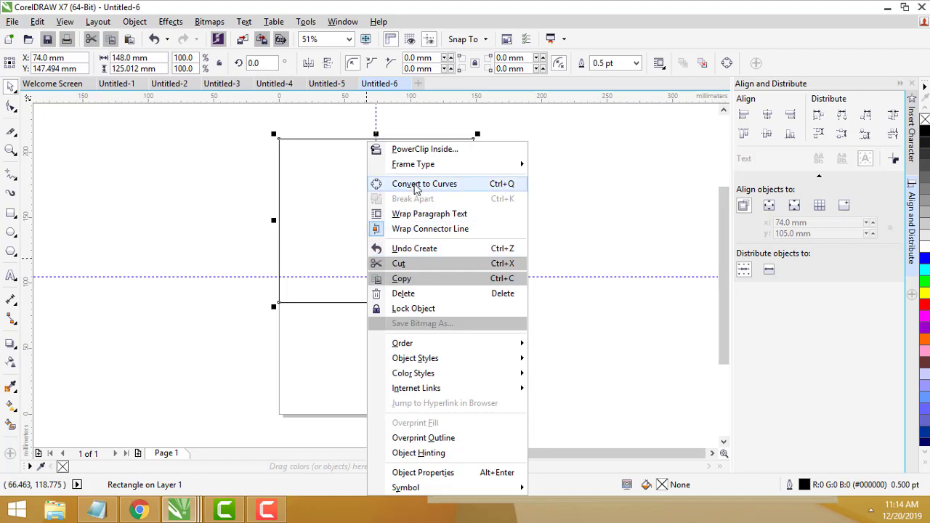
click(424, 184)
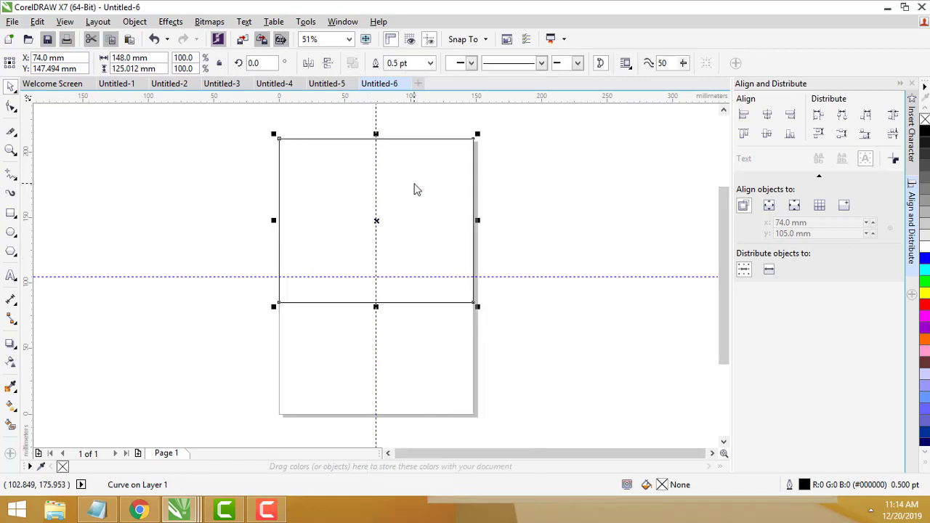
click(10, 109)
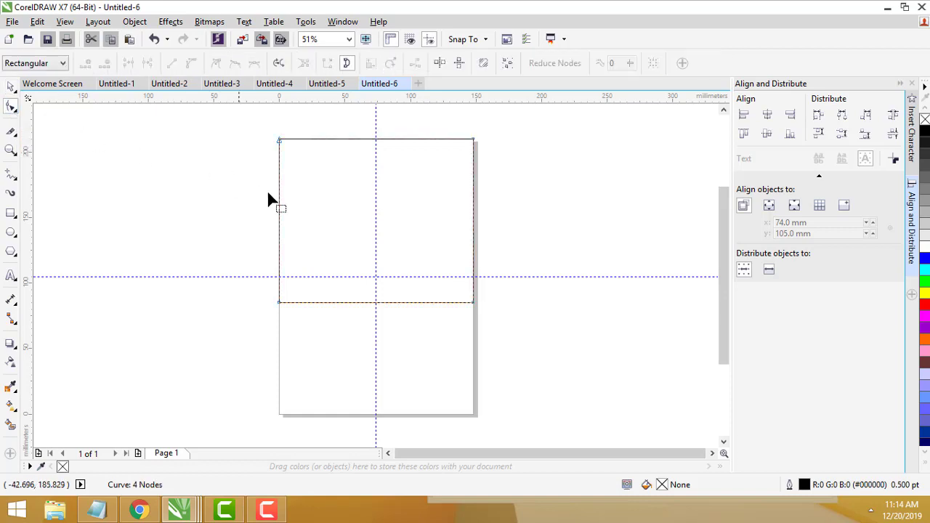
click(473, 303)
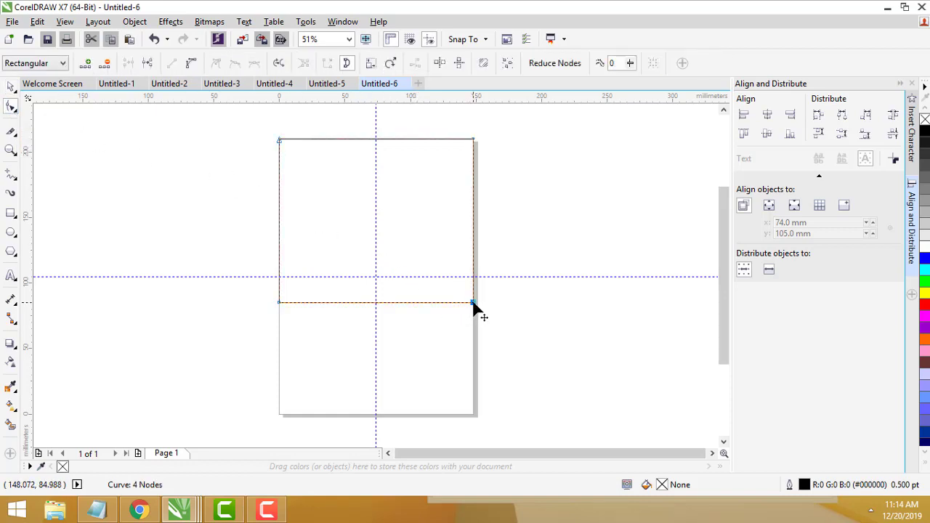
drag(474, 304, 474, 229)
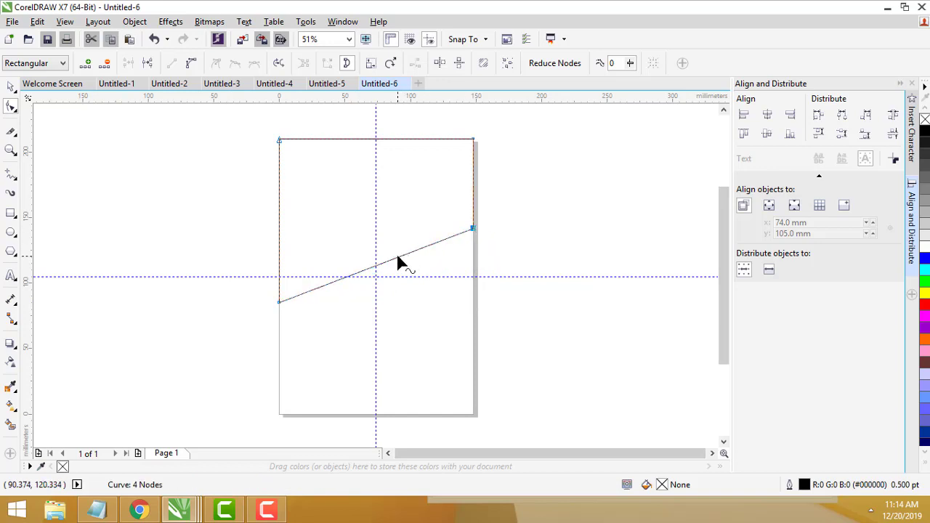
Step: Convert the slanted lower edge of the header shape to a curve and bend its middle upward into an arch
click(403, 254)
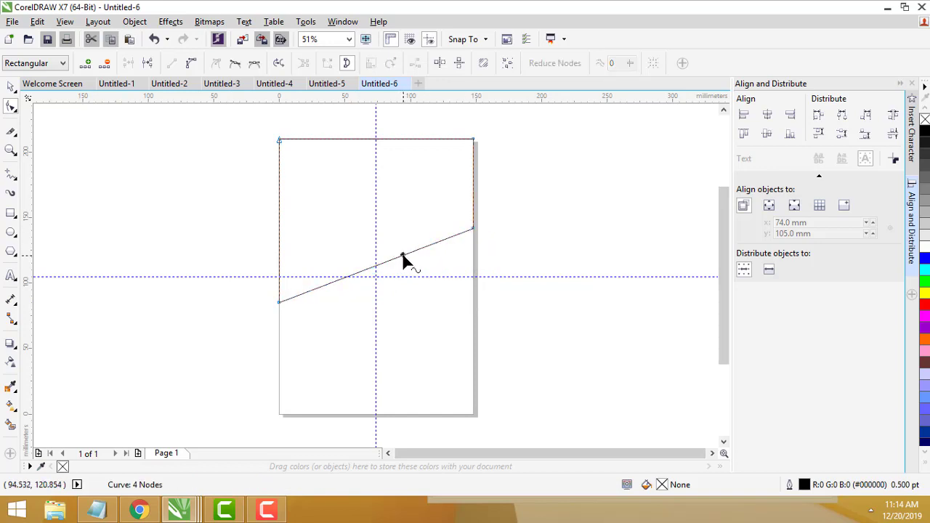
right_click(402, 254)
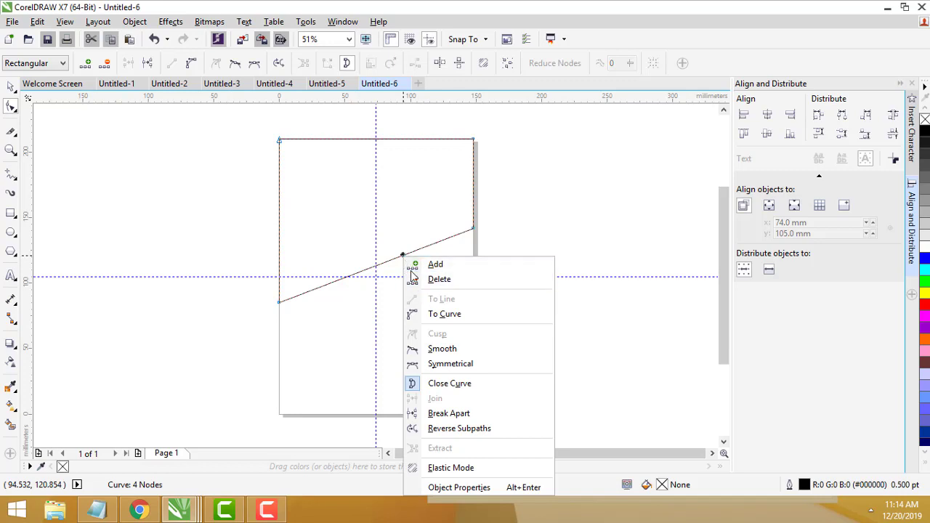
click(460, 316)
drag(373, 274, 370, 232)
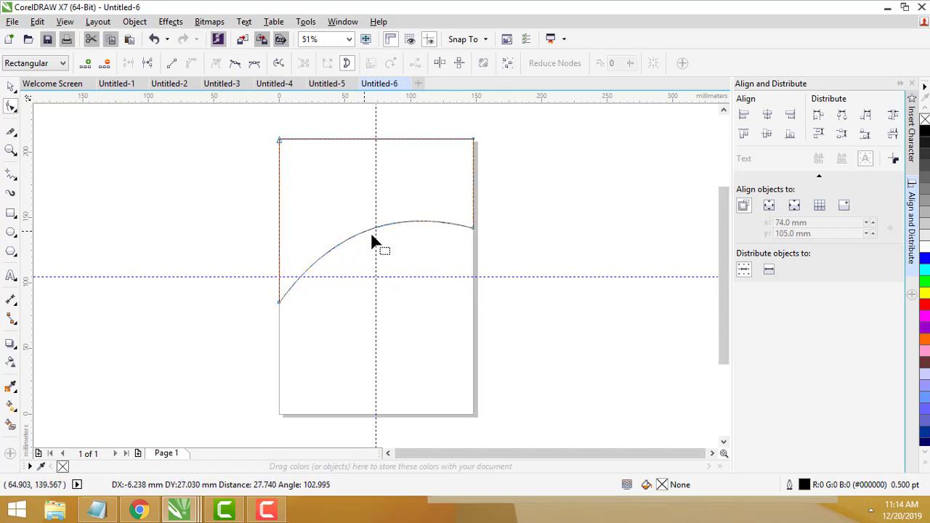
Step: Lower the lower-right node's control handle slightly to flatten the right end of the arch
click(473, 230)
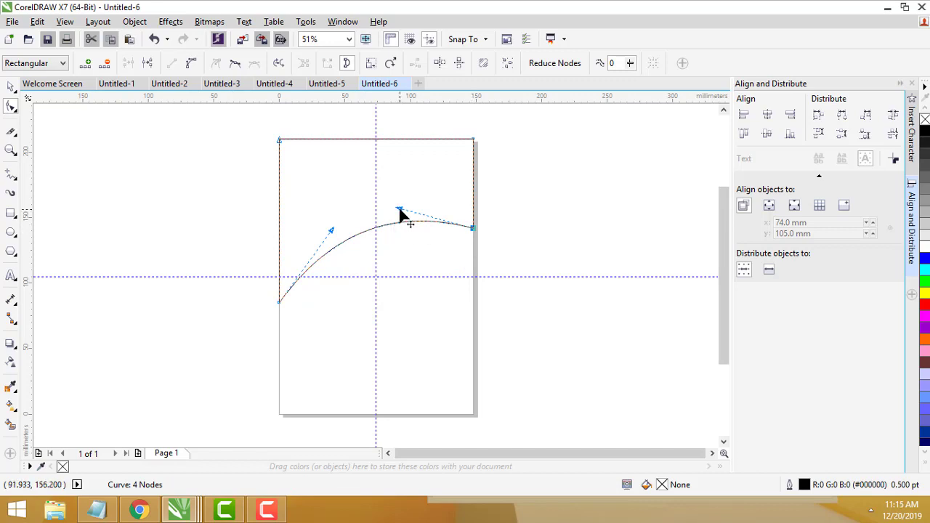
drag(399, 211, 392, 221)
drag(392, 219, 392, 220)
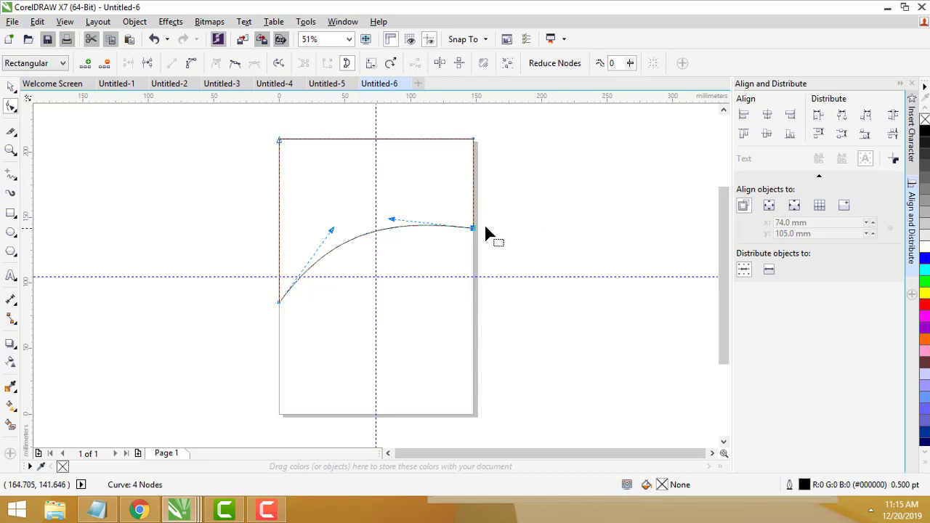
Step: Fill the arched header shape with black and deselect it
scroll(485, 228, up, 1)
scroll(486, 228, down, 1)
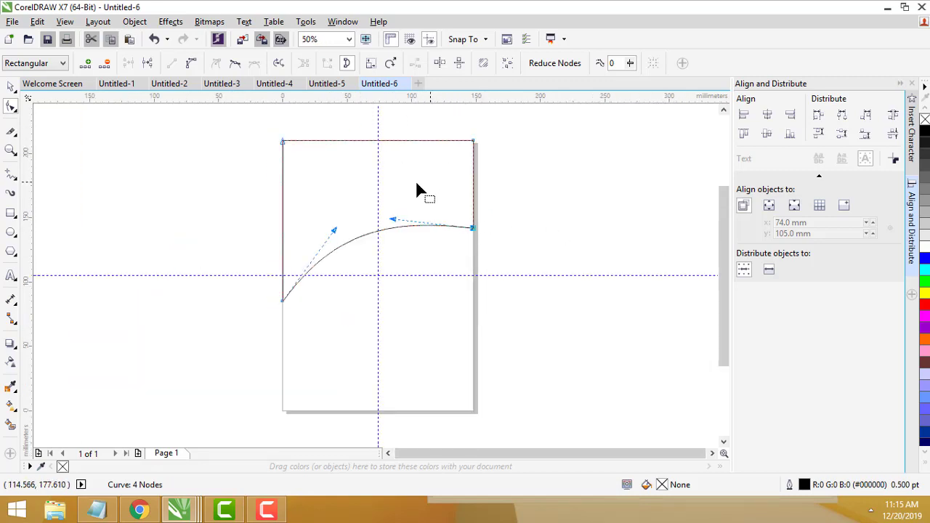
click(9, 90)
click(505, 154)
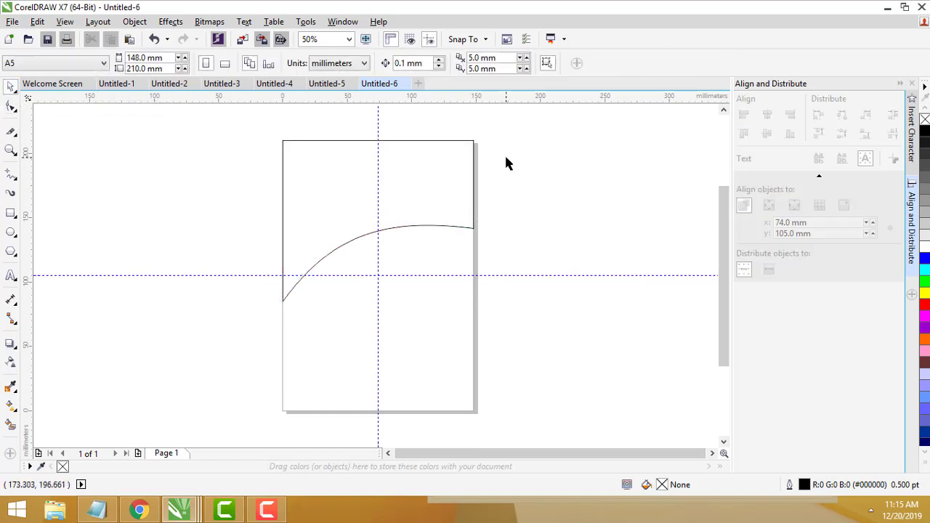
click(447, 175)
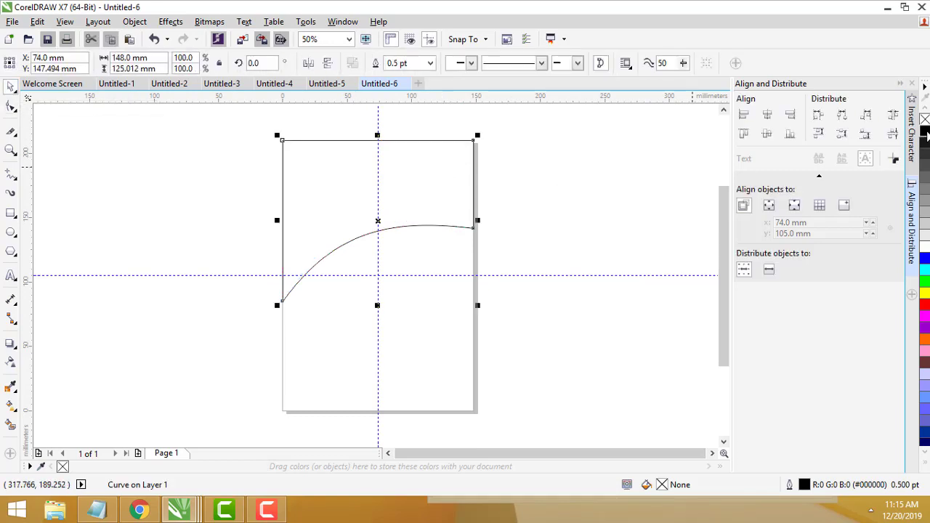
click(925, 131)
click(594, 173)
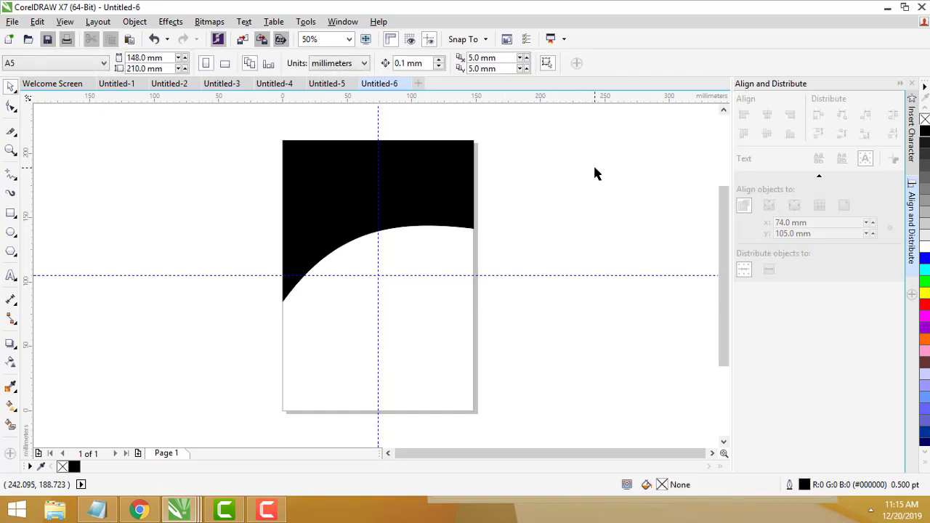
Step: Duplicate the black header shape about 16 mm lower and give the copy a #666666 grey fill and outline width None
click(414, 188)
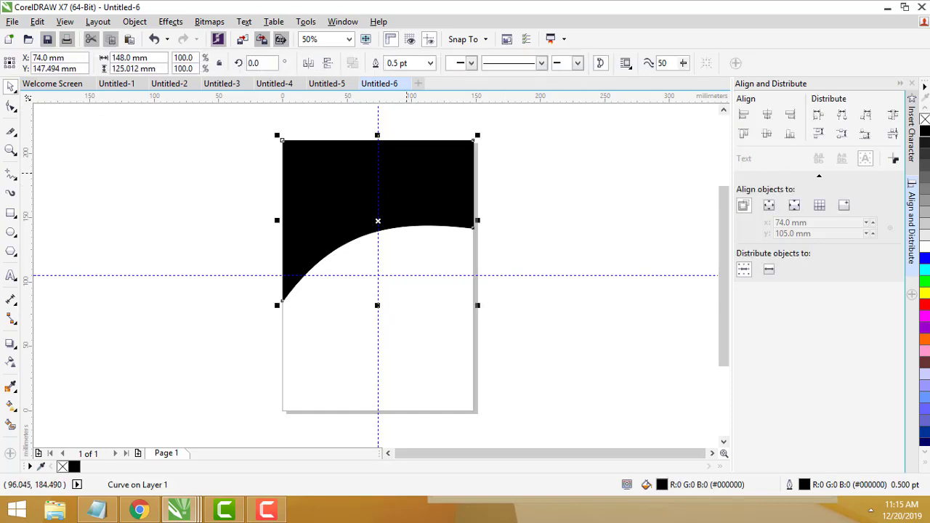
drag(404, 178, 404, 196)
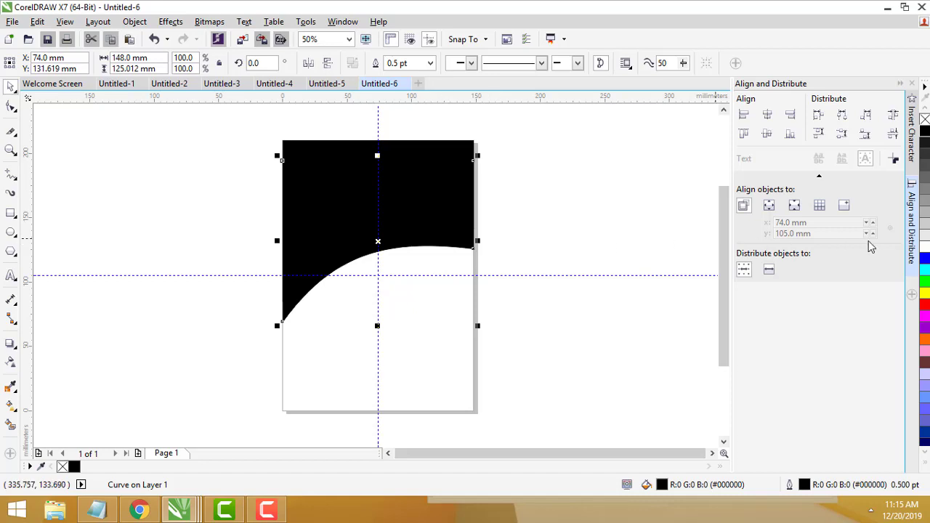
click(926, 185)
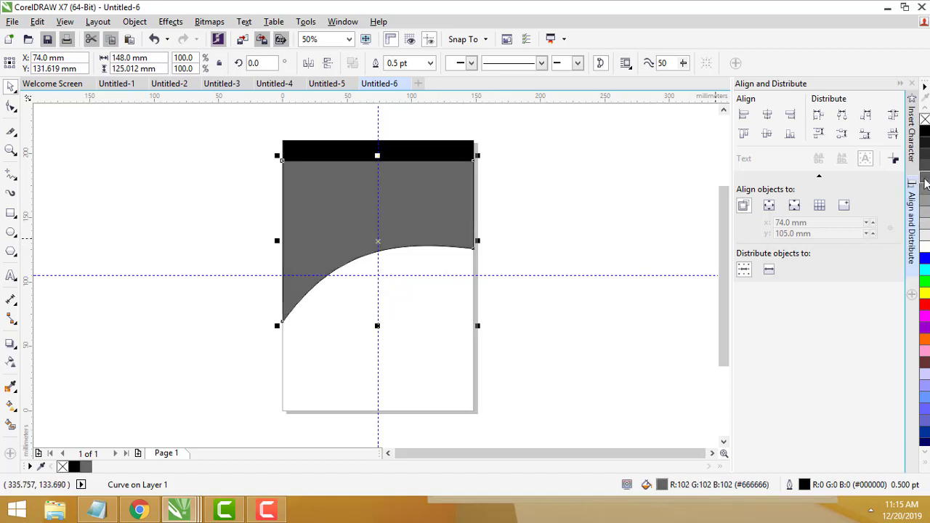
click(430, 64)
click(419, 77)
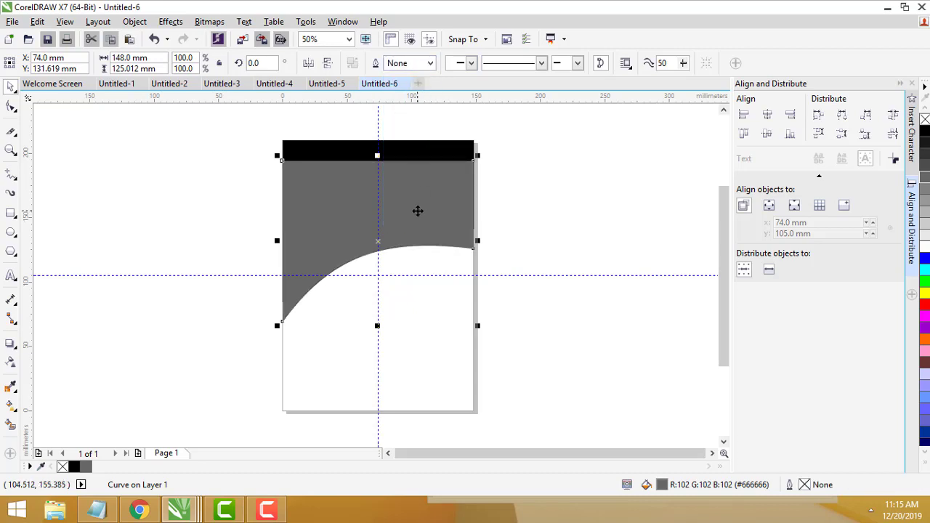
Step: Send the grey copy back one level, behind the black header shape
click(418, 210)
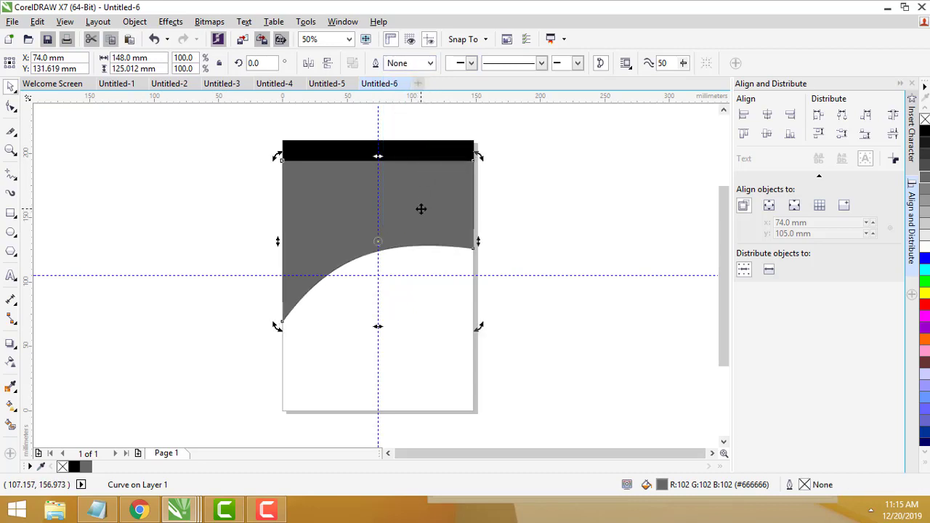
right_click(421, 210)
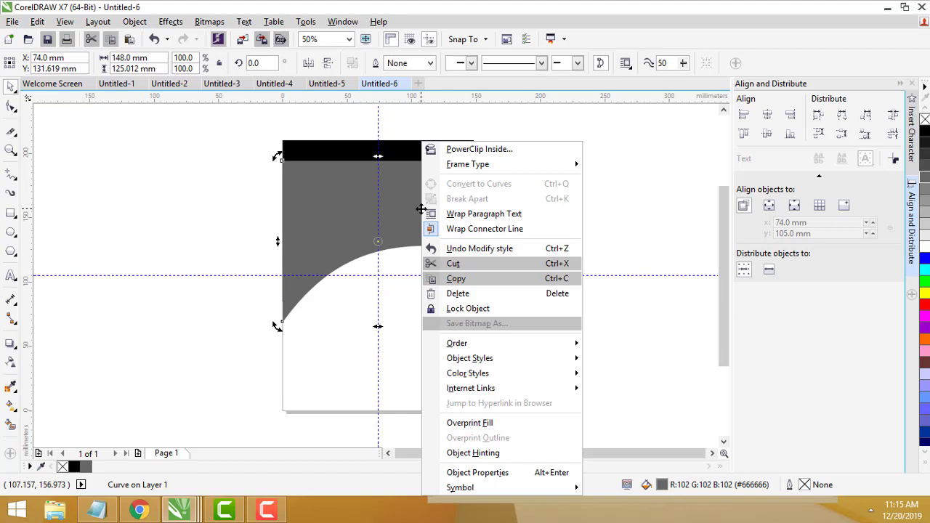
mouse_move(510, 347)
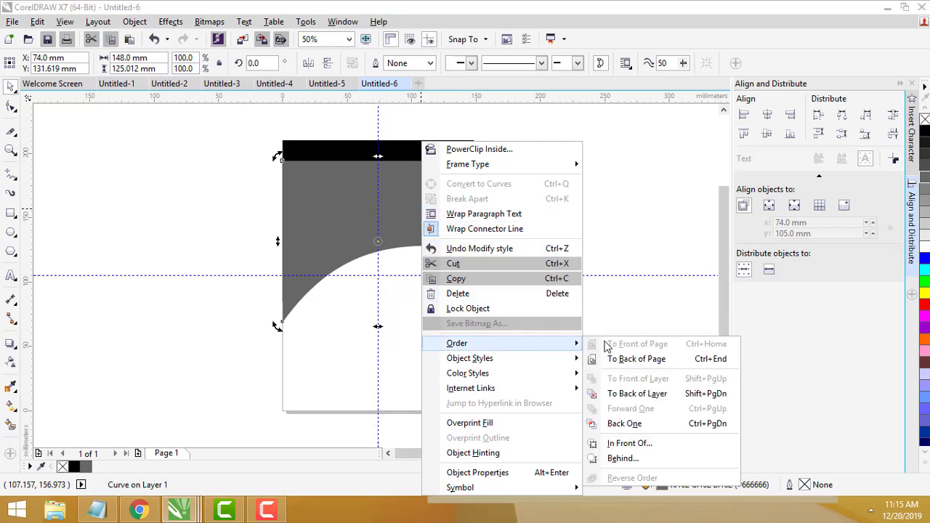
click(625, 428)
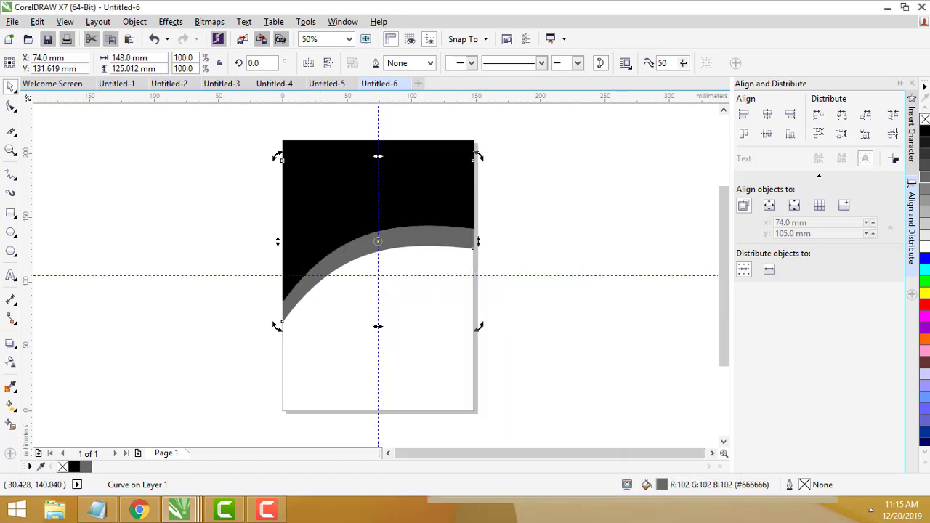
Step: Move the grey copy up about 9 mm to narrow its visible band and nudge it left to align with the page sides
scroll(458, 233, up, 2)
scroll(461, 232, down, 2)
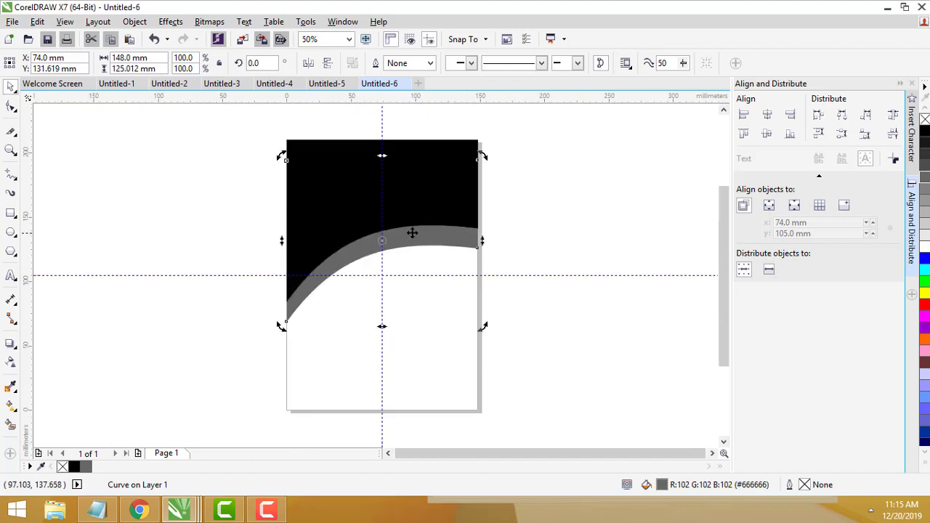
drag(412, 238, 469, 232)
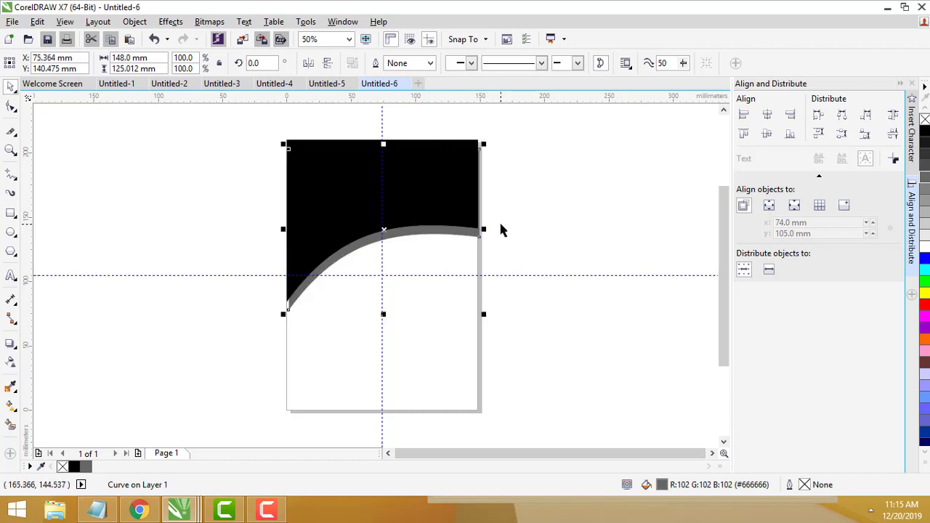
key(Left)
key(Left)
key(Left)
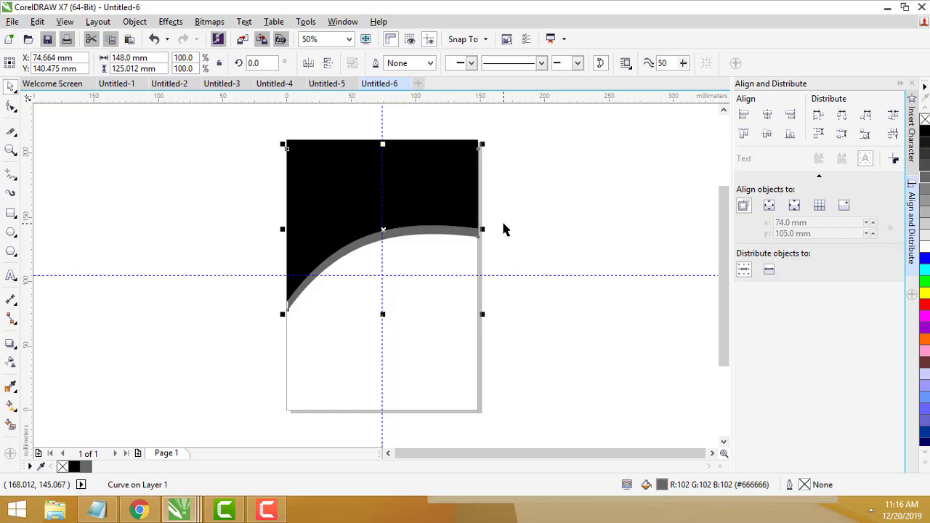
key(Left)
click(505, 230)
scroll(327, 226, up, 2)
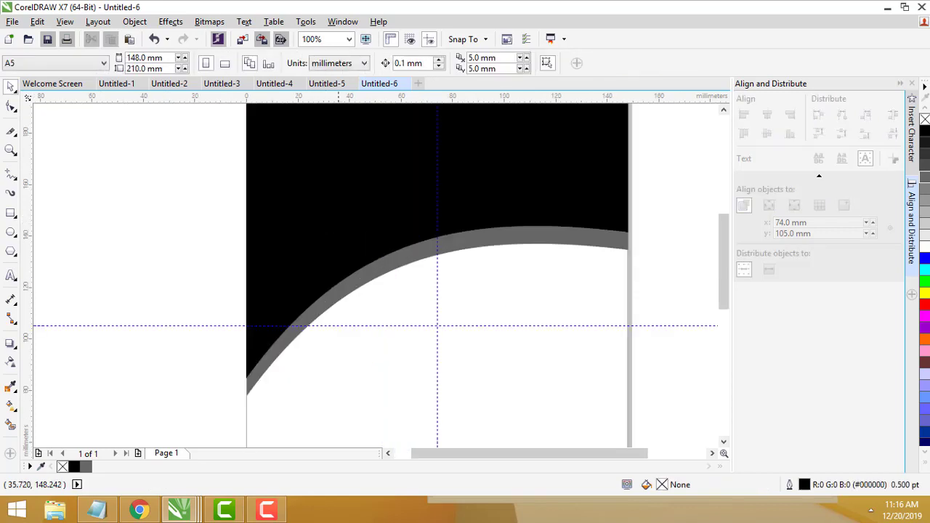
click(601, 234)
key(Left)
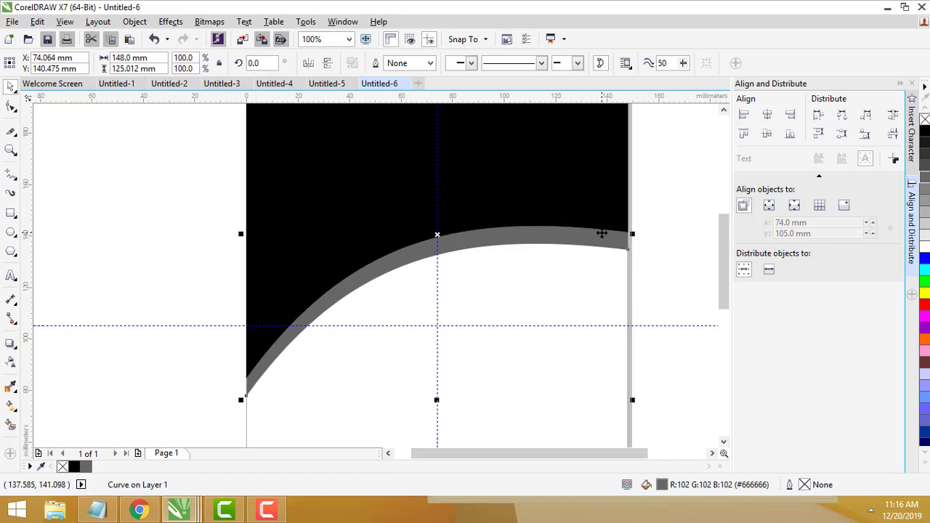
click(678, 232)
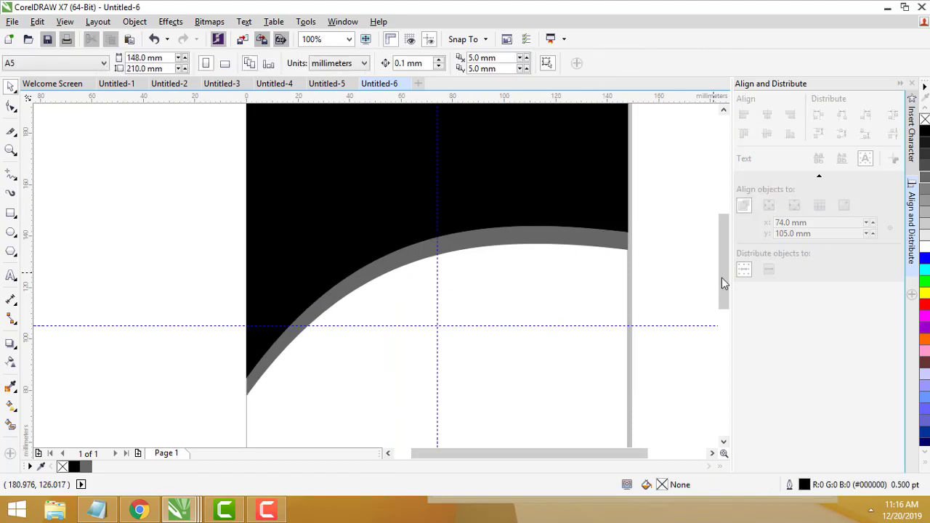
Step: Switch to Chrome, copy the highlighted passage under "What is Lorem Ipsum?" on lipsum.com and return to CorelDRAW
scroll(725, 277, up, 1)
drag(729, 279, 725, 262)
scroll(725, 271, down, 2)
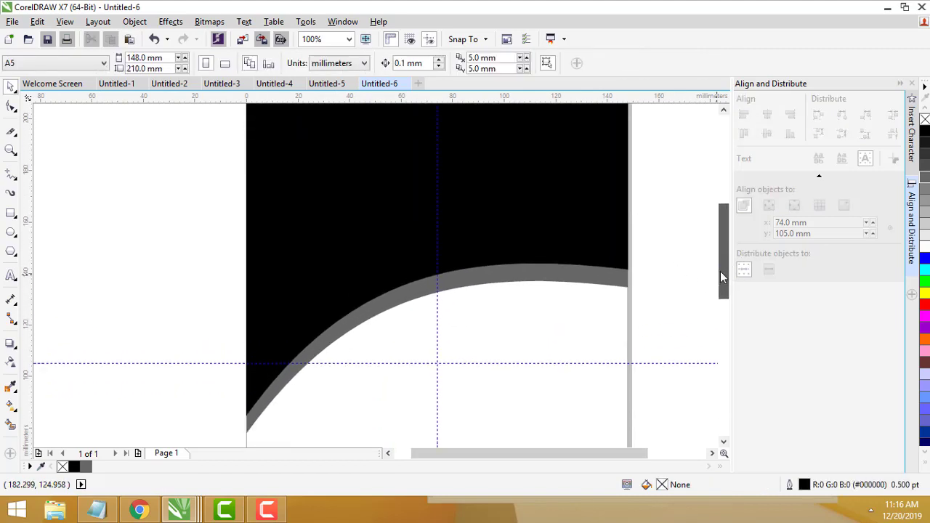
scroll(636, 235, down, 1)
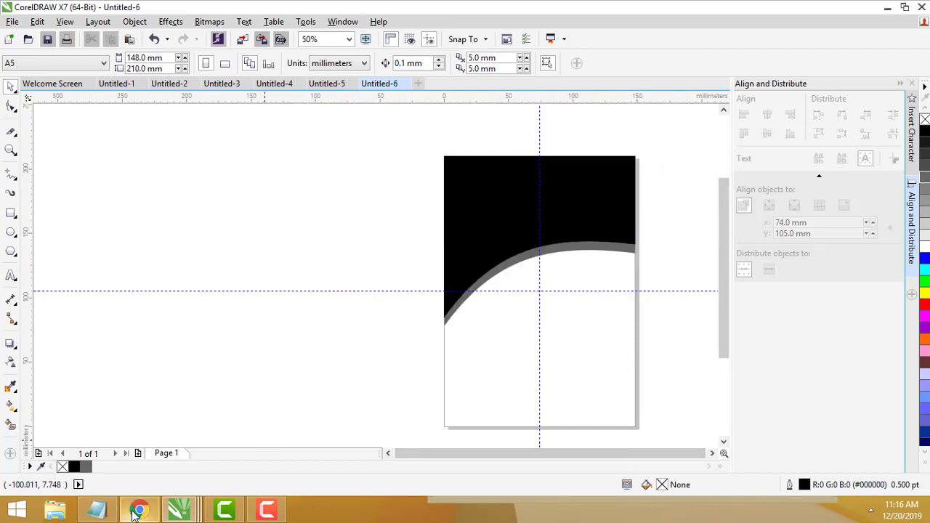
mouse_move(134, 513)
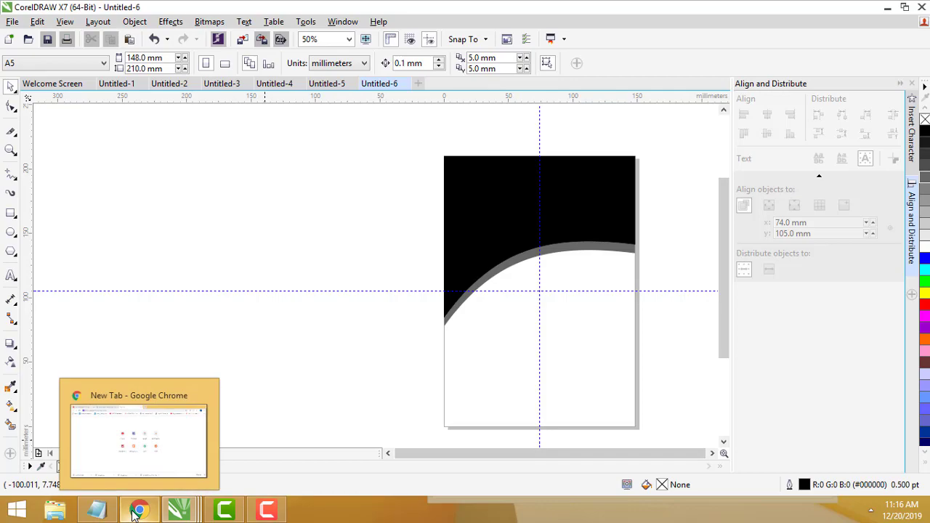
click(137, 461)
click(255, 9)
scroll(297, 212, up, 5)
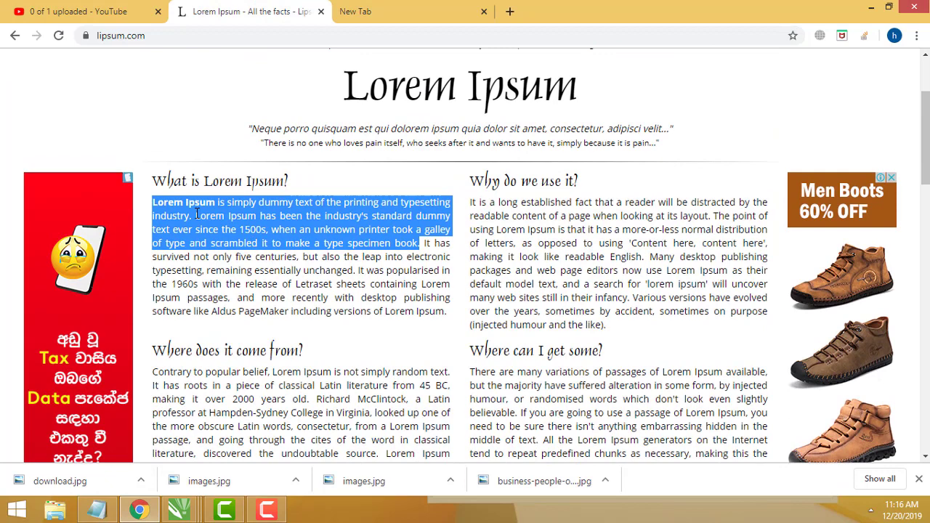
right_click(197, 213)
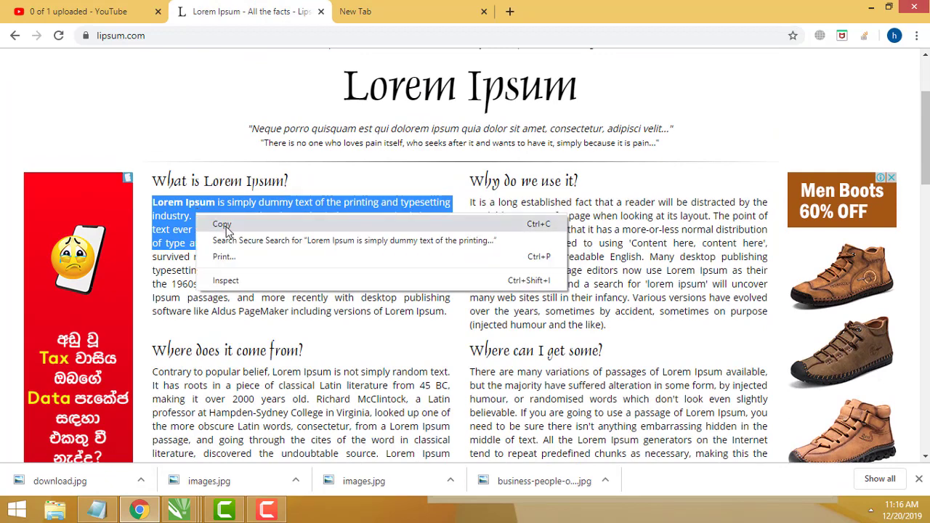
click(218, 221)
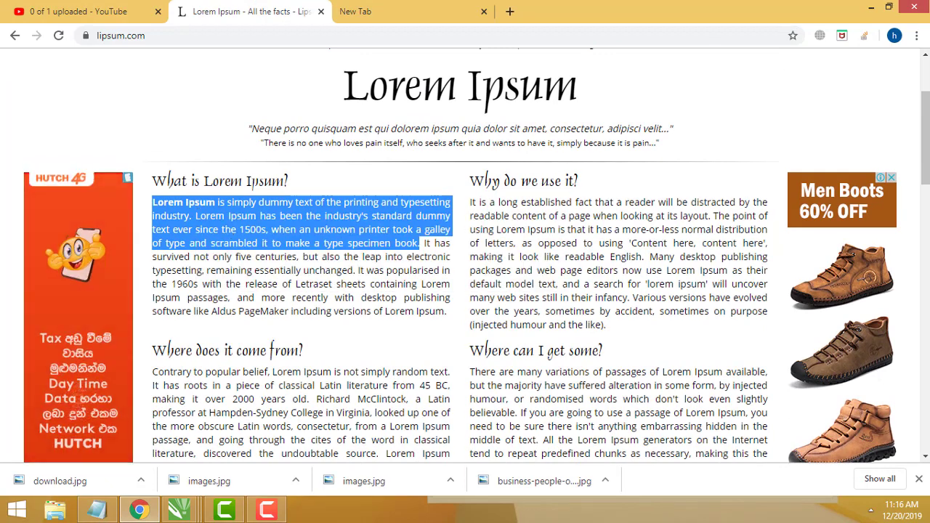
click(874, 8)
Step: Draw a rectangle about 121 × 53 mm inside the black header and stretch its left side outward to about 132 mm width
scroll(667, 212, up, 2)
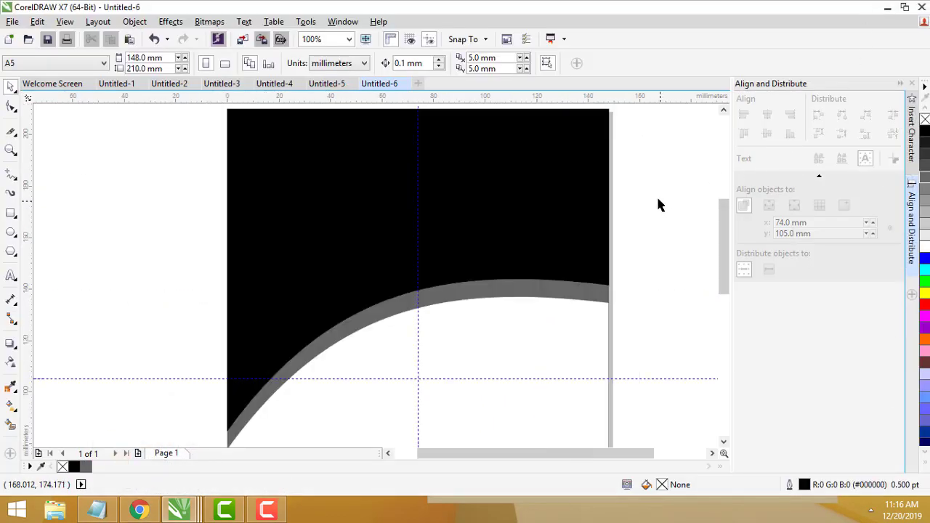
drag(727, 251, 723, 237)
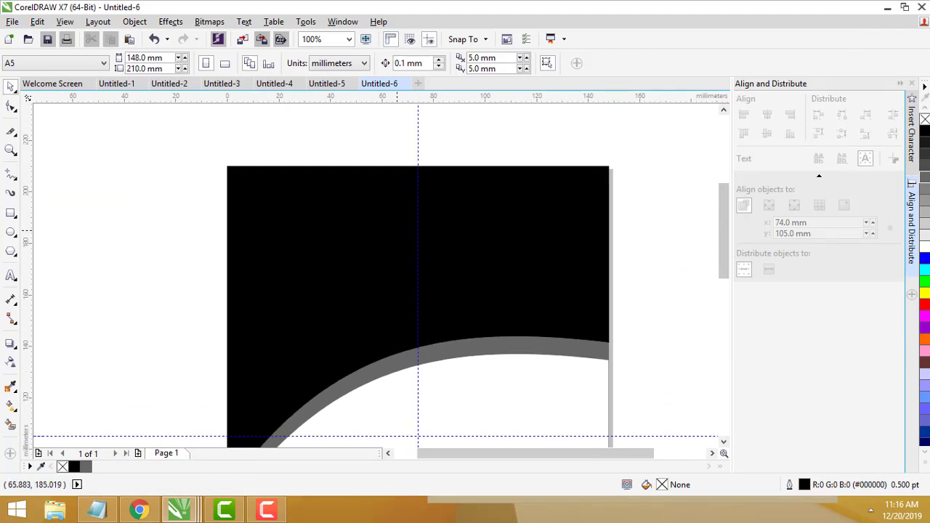
click(13, 214)
click(45, 211)
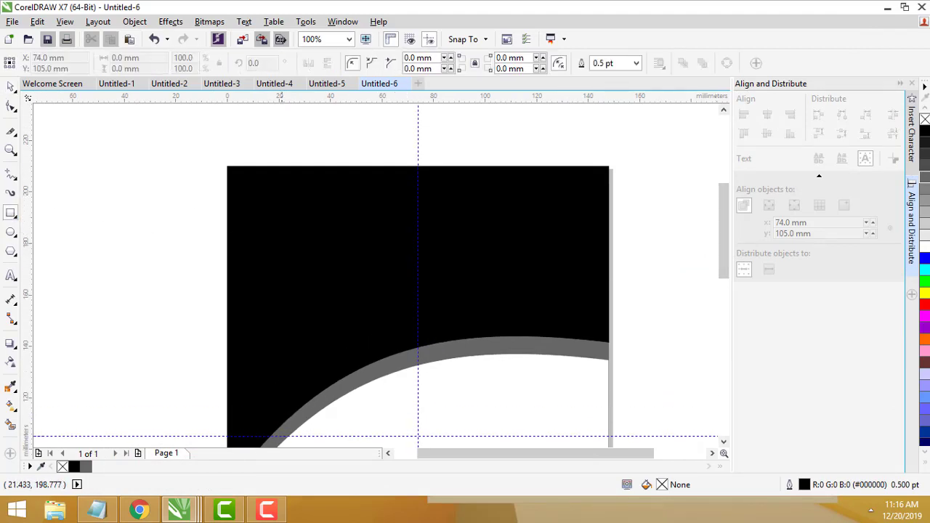
drag(275, 184, 590, 324)
click(13, 90)
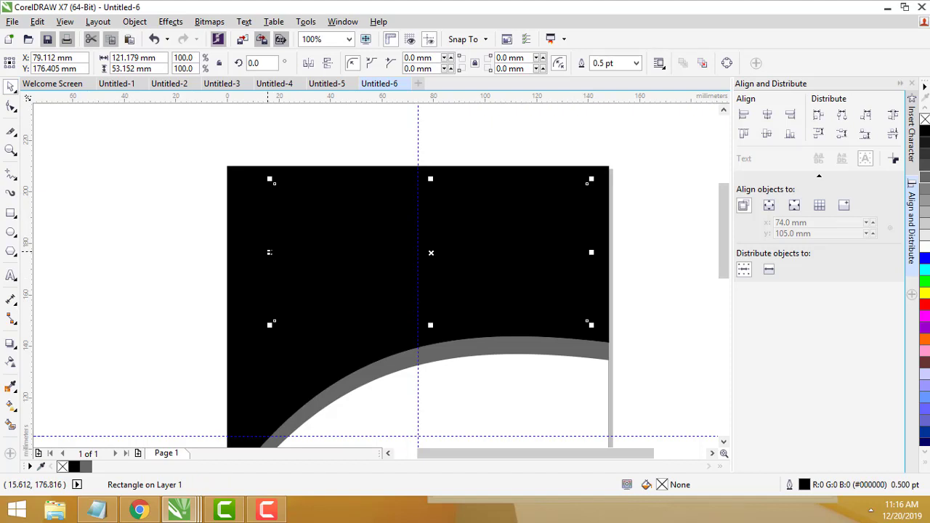
drag(269, 252, 243, 252)
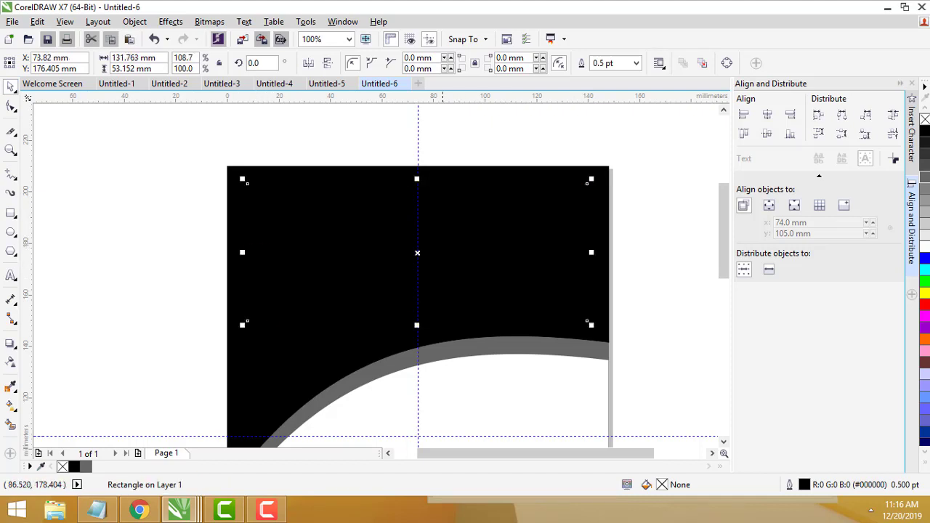
click(338, 234)
click(338, 234)
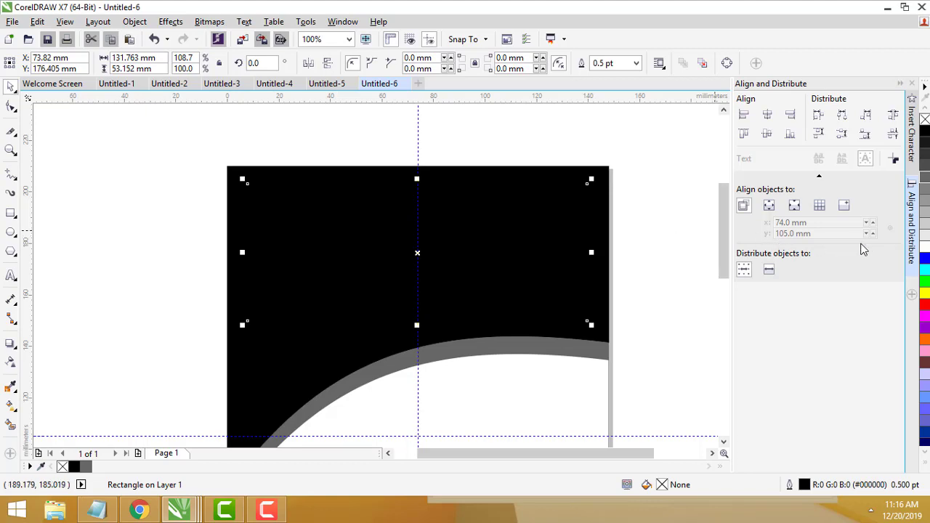
Step: Fill the header rectangle with dark grey (#666666) and narrow it from both sides to about 125 mm width
click(924, 180)
click(647, 260)
click(557, 252)
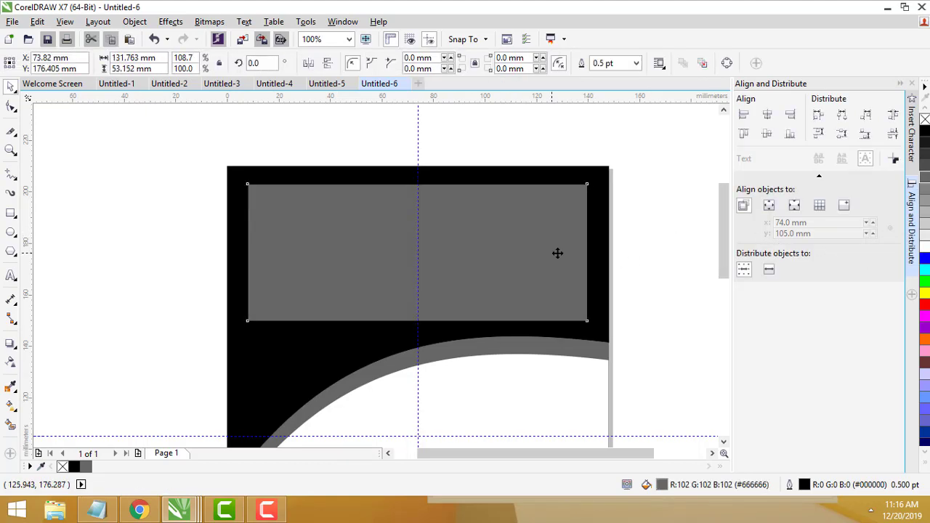
drag(242, 252, 257, 252)
drag(591, 252, 579, 252)
click(643, 238)
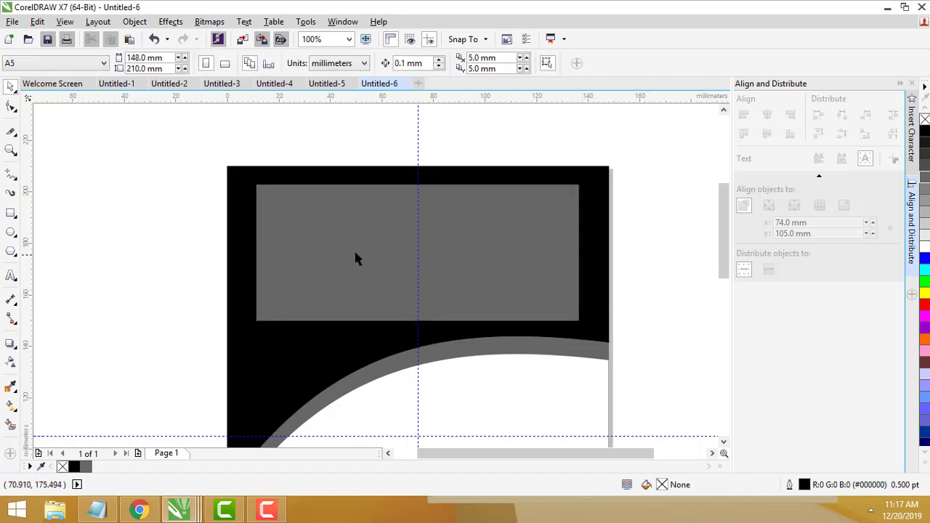
Step: Add a paragraph text frame about 114 × 24 mm across the upper grey rectangle and paste the copied Lorem Ipsum text at 12 pt
click(10, 276)
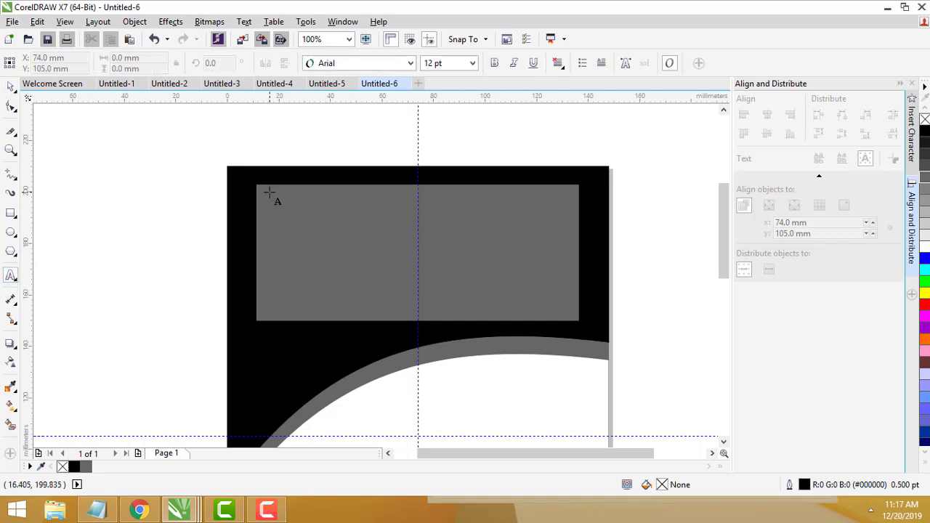
drag(269, 192, 564, 255)
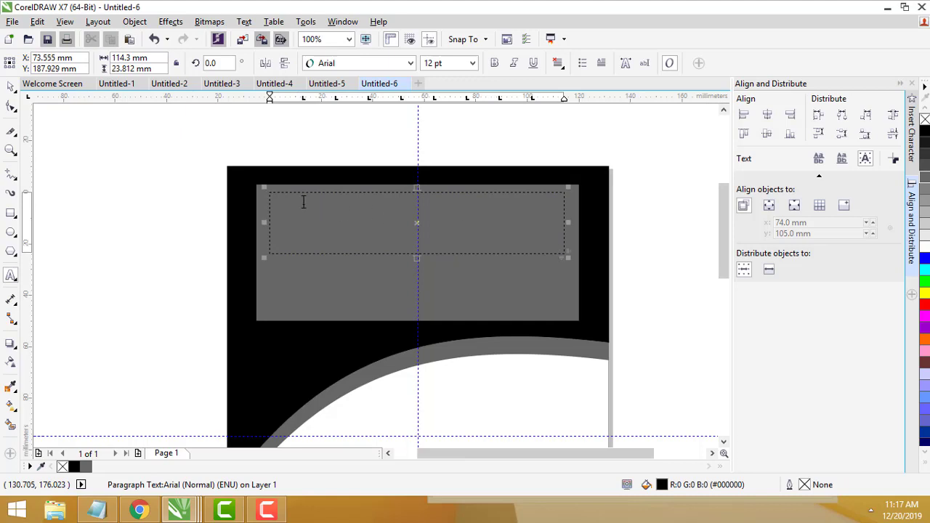
key(ctrl+v)
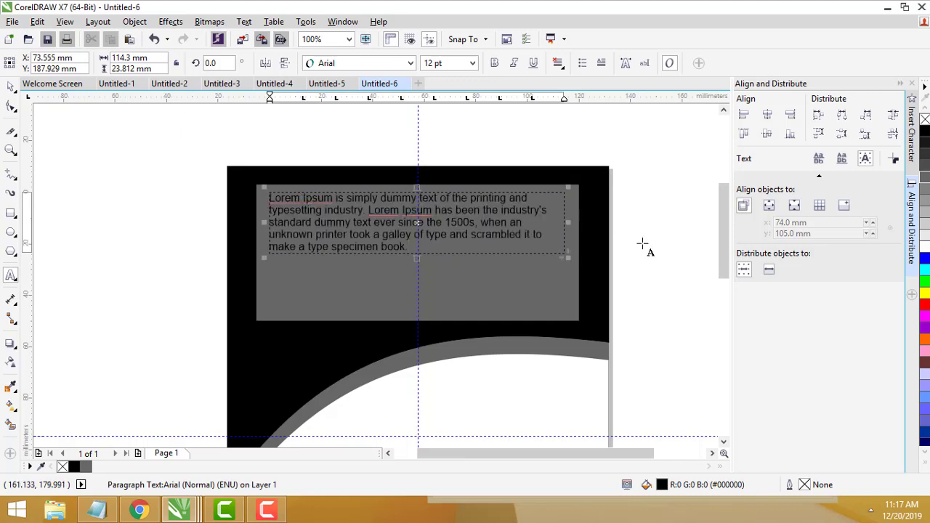
click(11, 87)
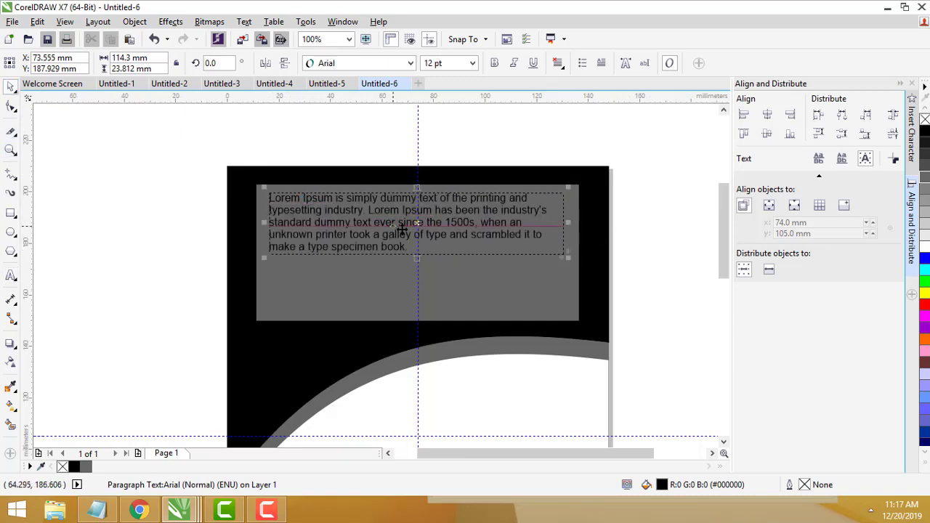
click(472, 63)
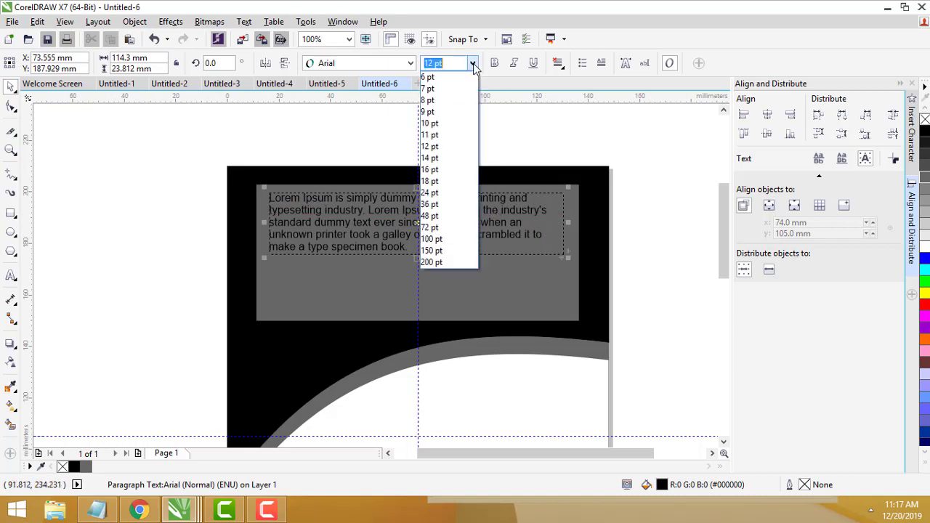
click(430, 146)
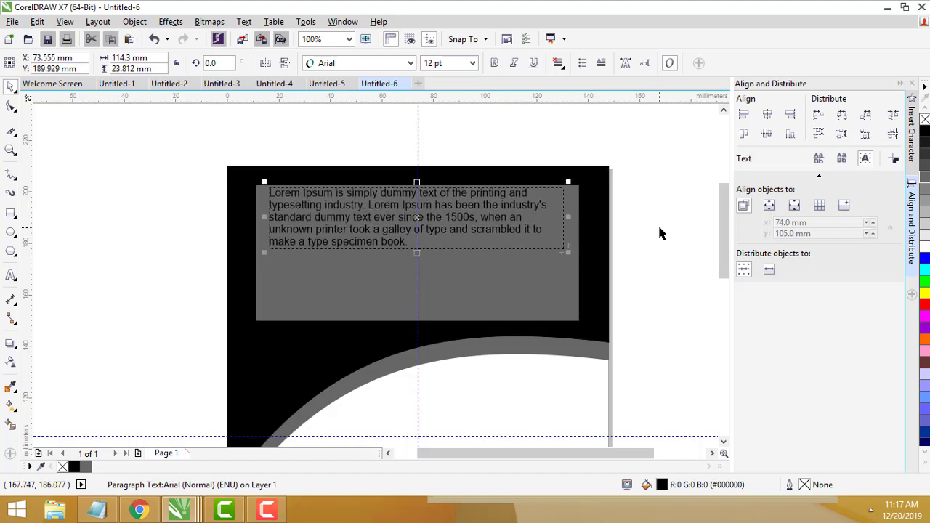
Step: Duplicate the Lorem Ipsum paragraph directly below the original inside the grey rectangle
drag(456, 215, 459, 281)
right_click(459, 281)
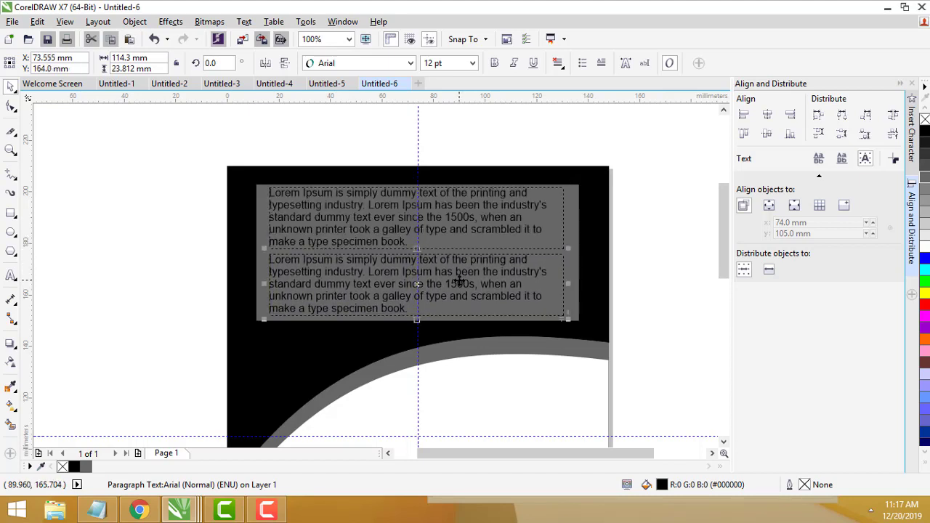
click(661, 268)
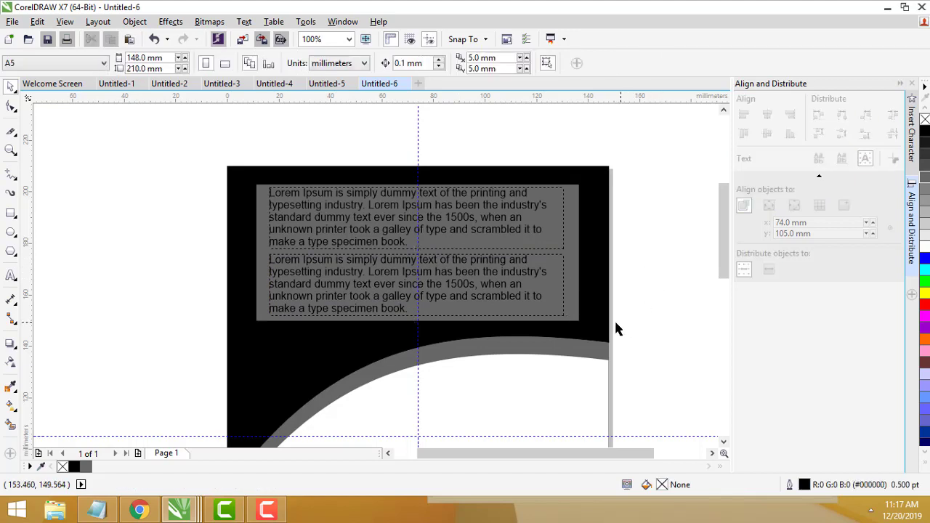
Step: Extend the grey rectangle downward to about 56 mm height and move the second paragraph down about 3 mm
click(574, 319)
drag(416, 326, 419, 333)
click(439, 269)
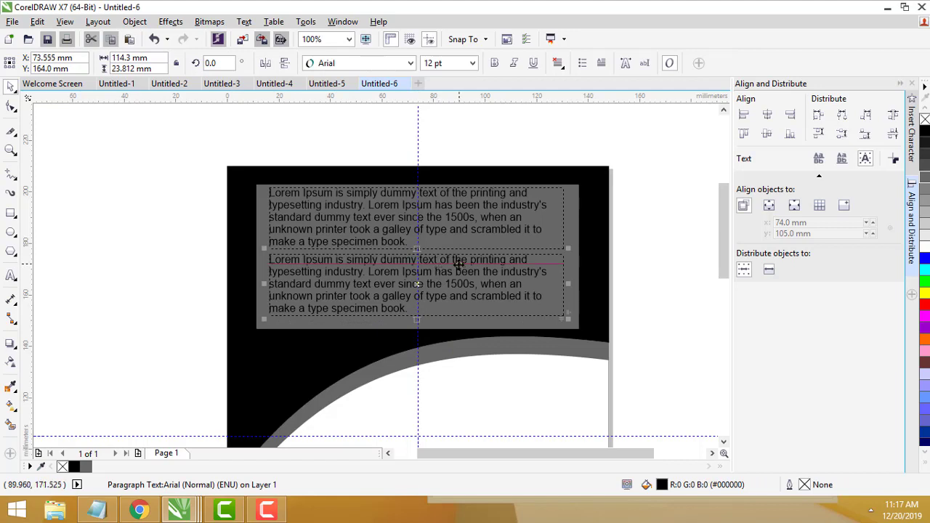
drag(458, 277, 456, 283)
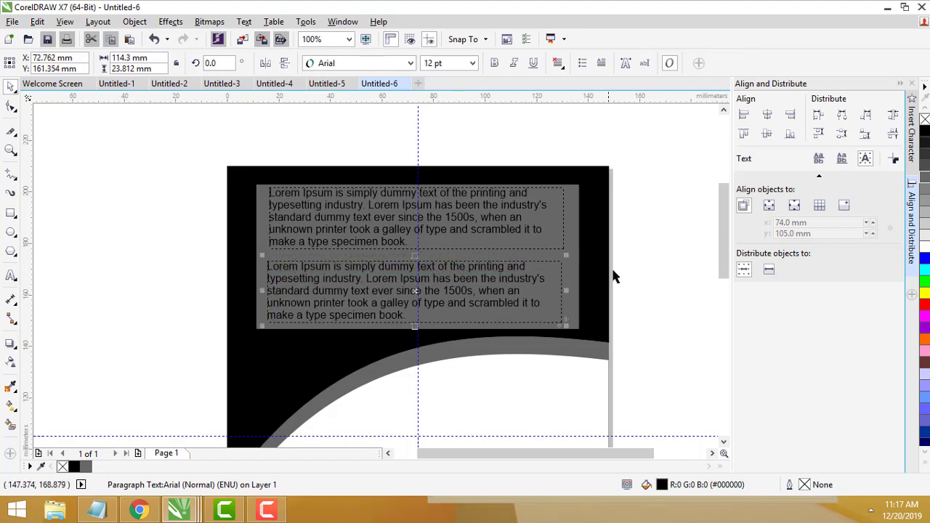
click(649, 259)
Step: Pull the grey rectangle's right side inward to about 122 mm width
click(581, 257)
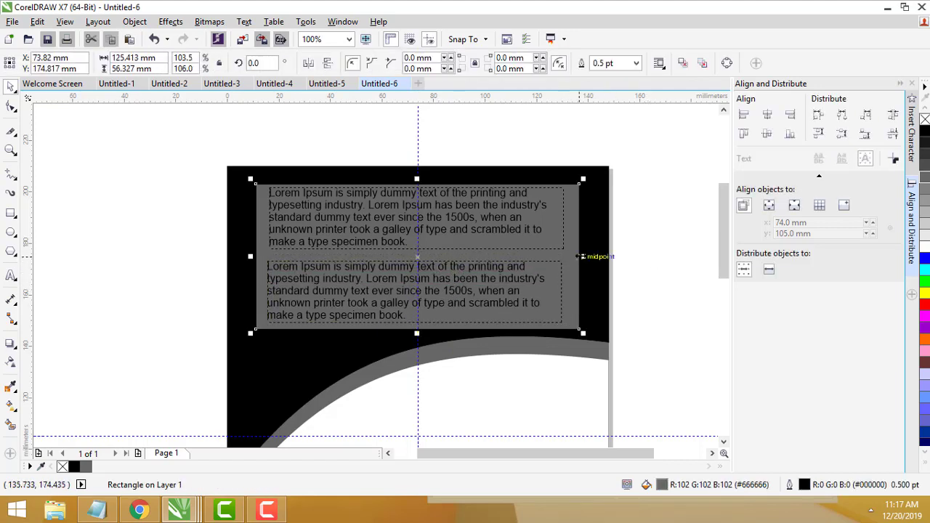
drag(582, 257, 570, 257)
click(652, 253)
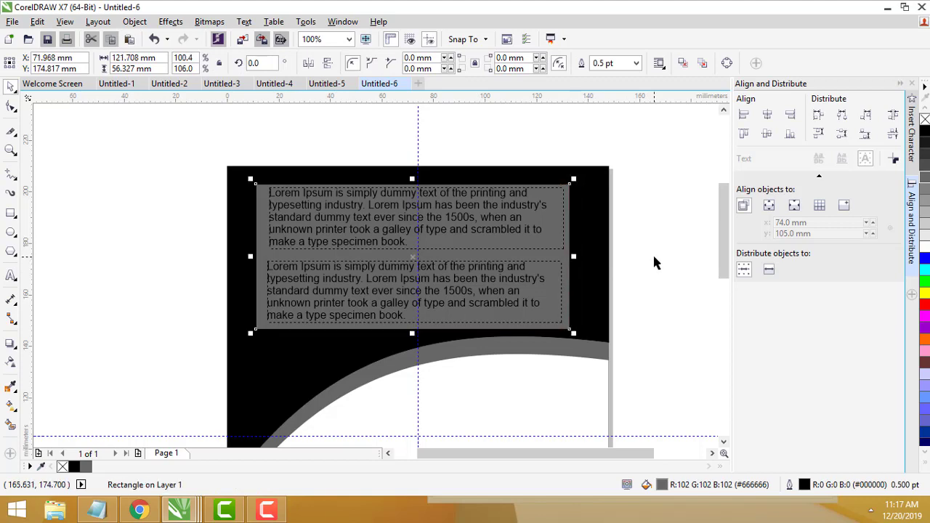
Step: Try shifting the grey rectangle about 3 mm to the right behind the paragraphs, and undo the move
click(538, 252)
drag(540, 253, 581, 255)
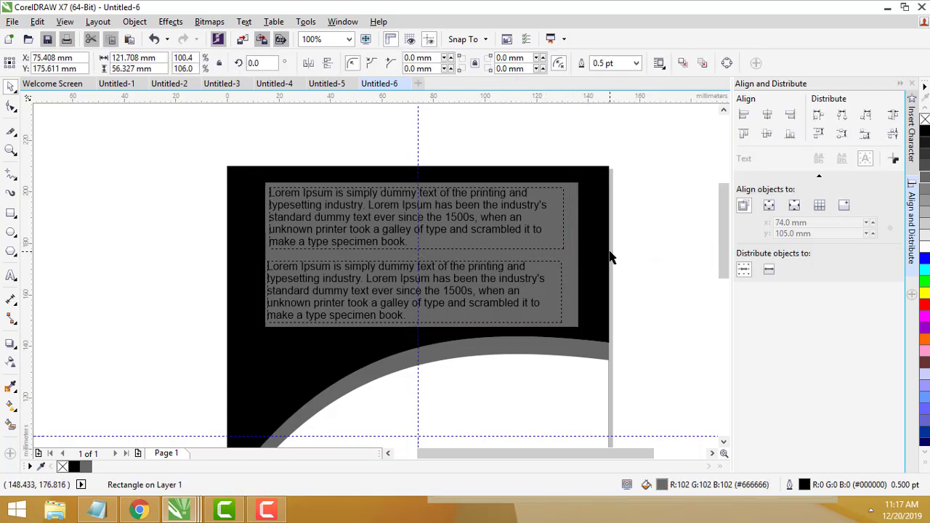
key(ctrl+z)
click(673, 242)
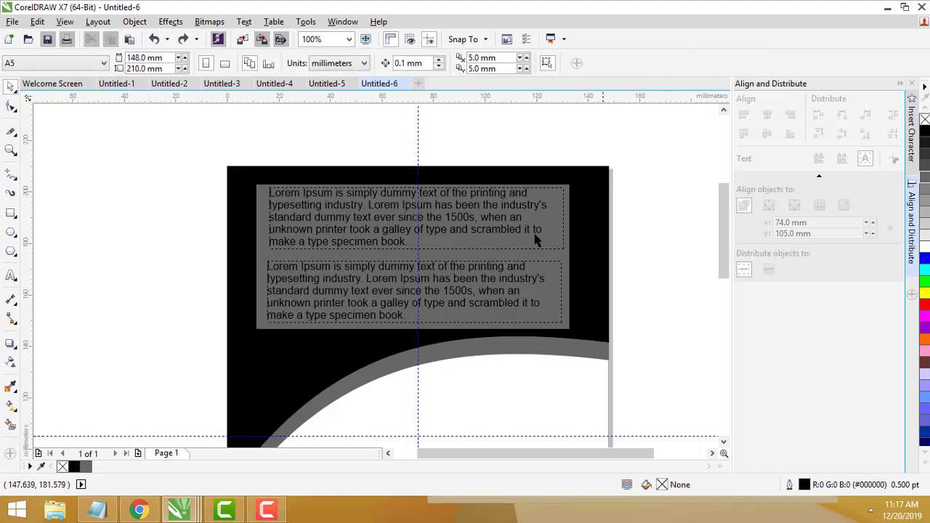
Step: Colour the text of both Lorem Ipsum paragraphs white
click(481, 216)
shift+click(465, 291)
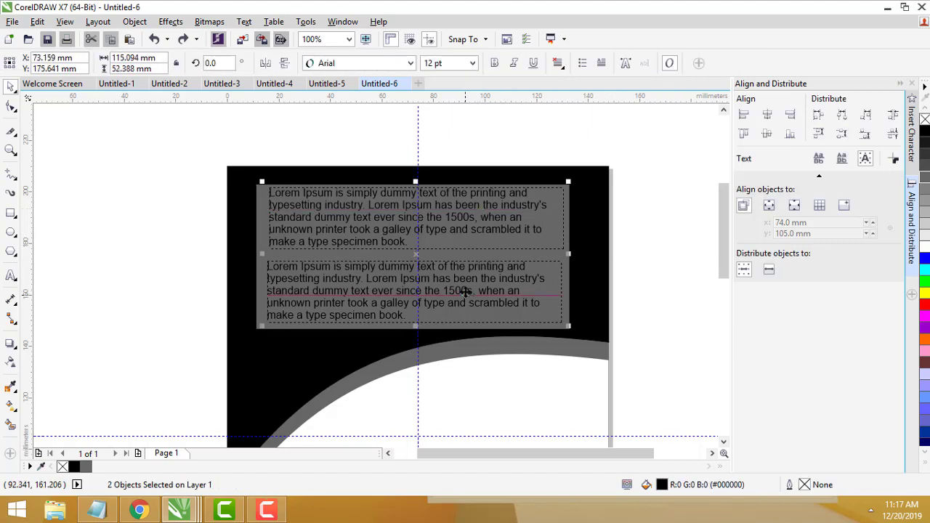
click(522, 215)
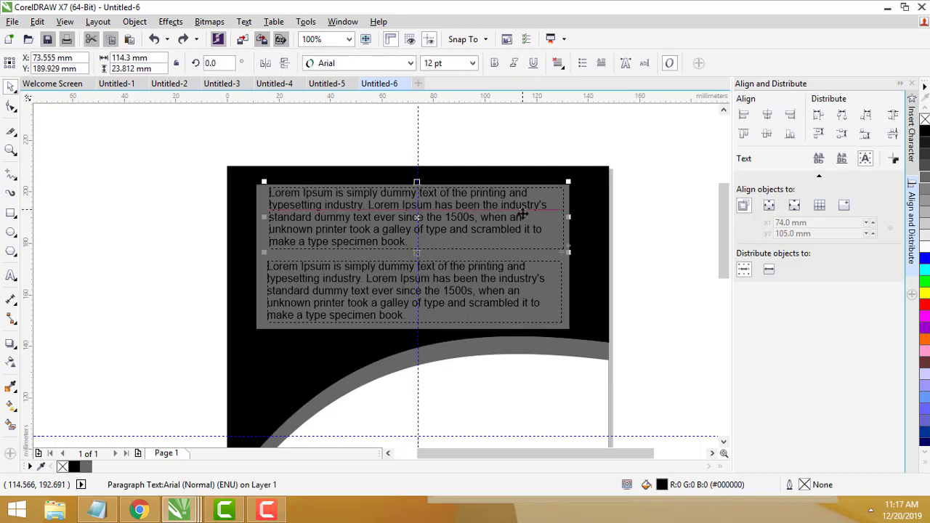
click(924, 249)
click(672, 246)
click(529, 286)
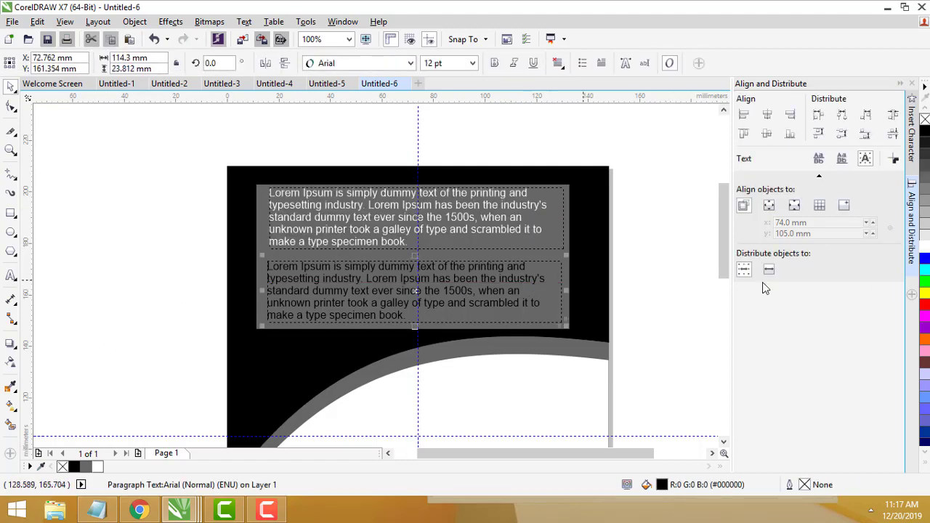
click(925, 249)
click(651, 282)
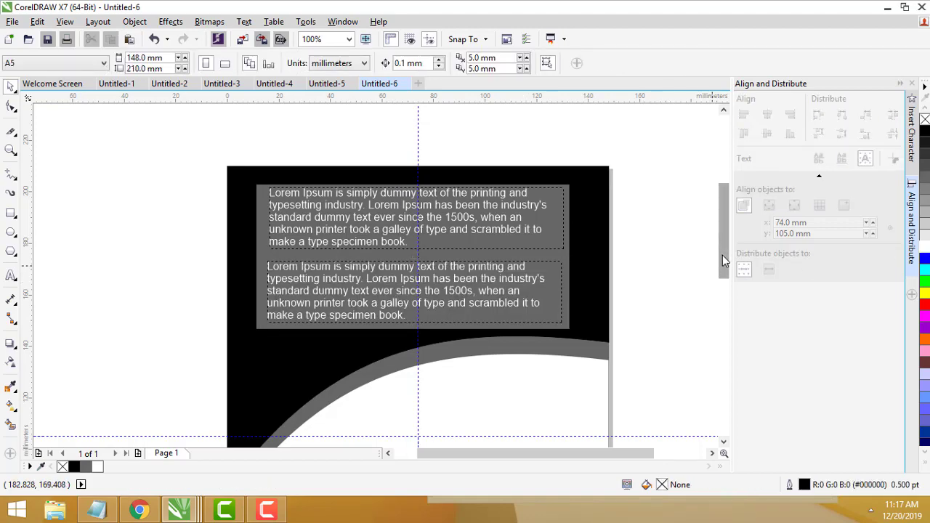
Step: Draw a circle about 66 mm in diameter in the white area below the curve and move it up about 11 mm
drag(722, 255, 722, 327)
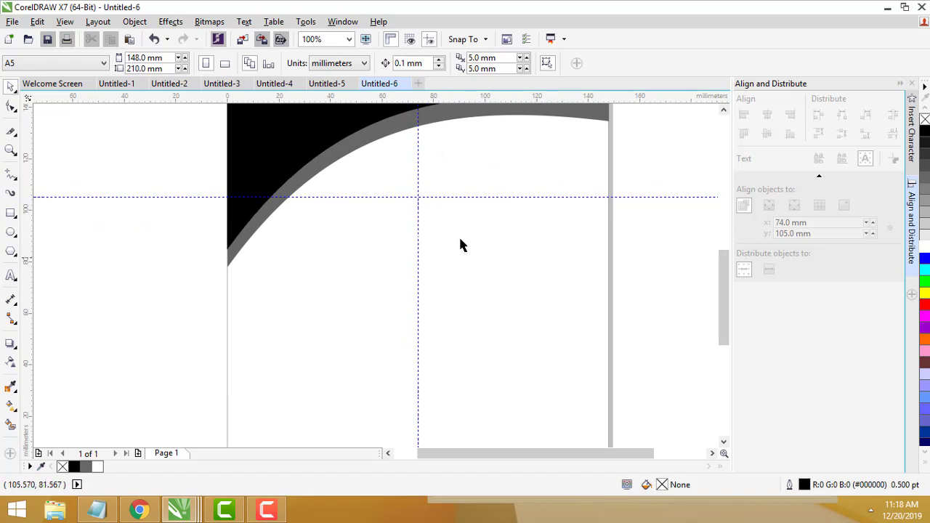
click(11, 233)
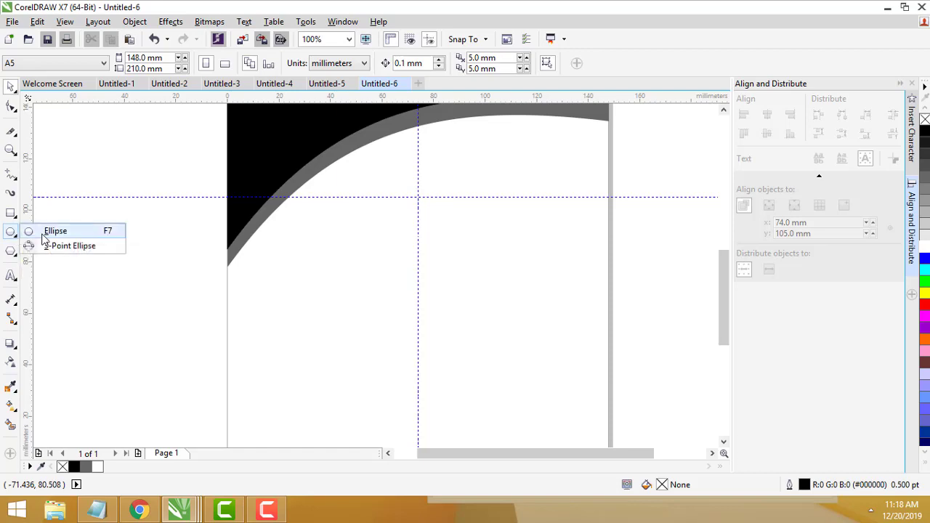
click(51, 232)
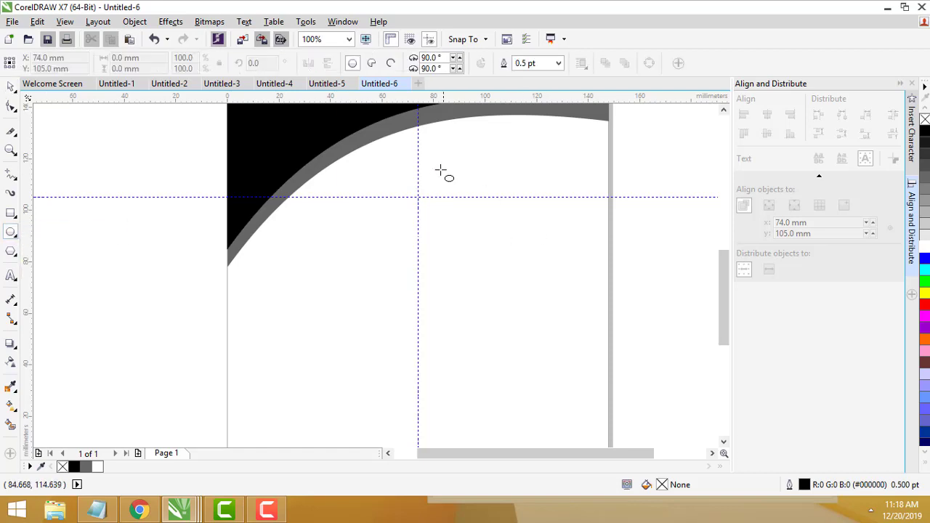
mouse_move(402, 165)
mouse_down()
mouse_move(591, 322)
mouse_move(561, 273)
mouse_move(596, 300)
mouse_move(572, 272)
mouse_up()
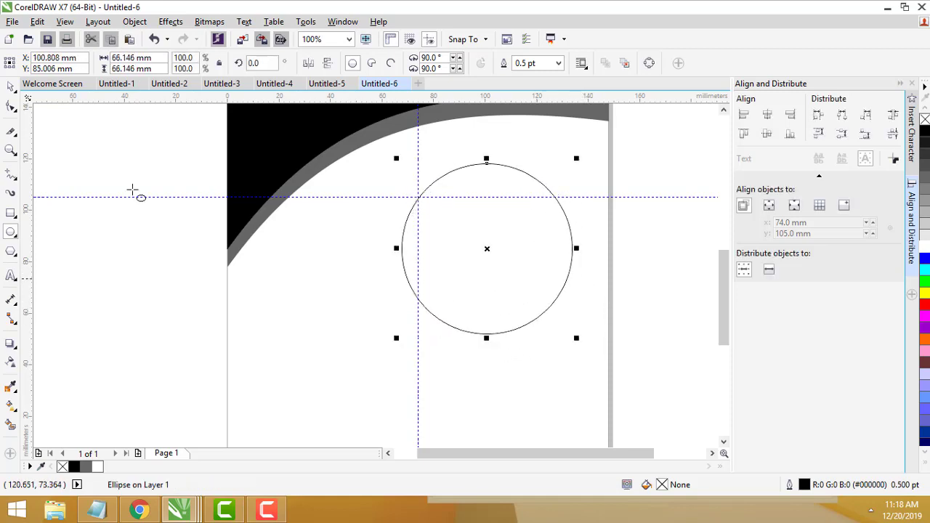
click(10, 86)
drag(480, 165, 474, 136)
click(638, 198)
Step: Import download.jpg from the epaper folder and place it about 153 × 115 mm in the empty space left of the page
scroll(639, 198, down, 2)
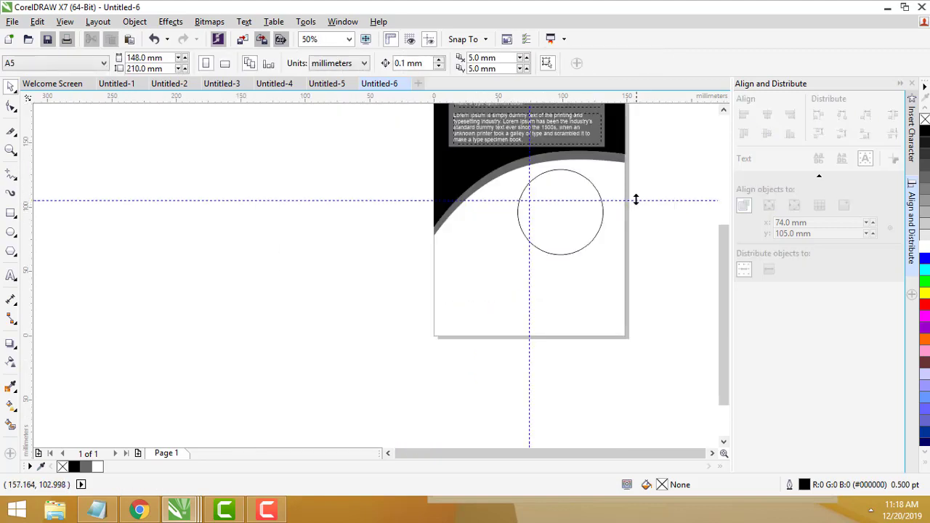
drag(720, 257, 718, 218)
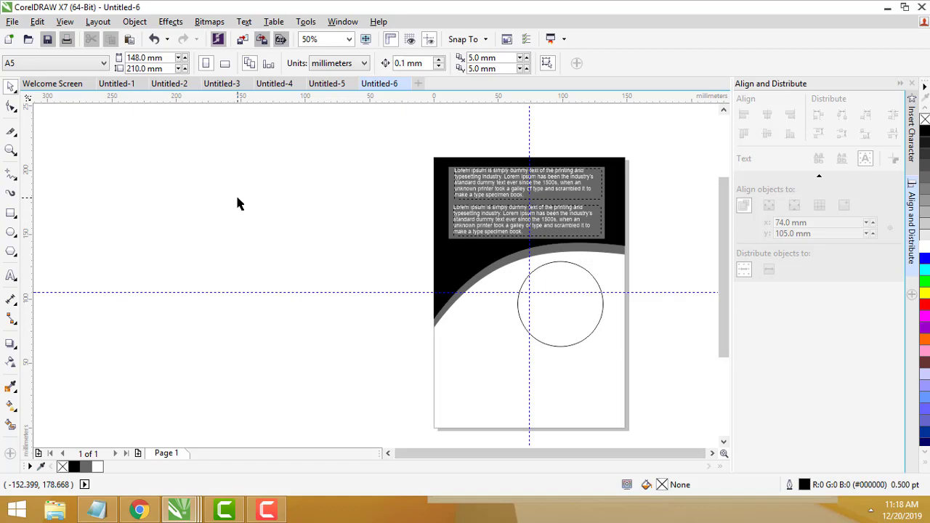
right_click(237, 197)
click(301, 256)
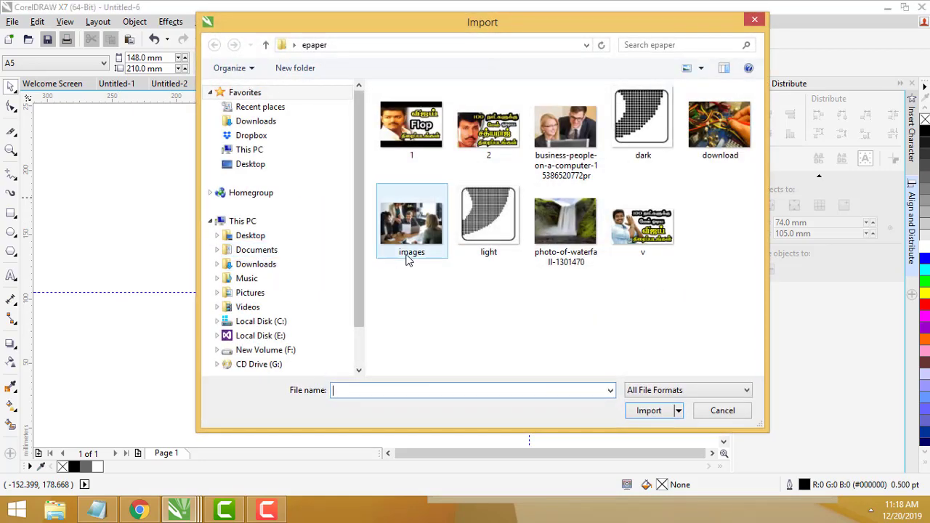
click(701, 131)
double_click(701, 130)
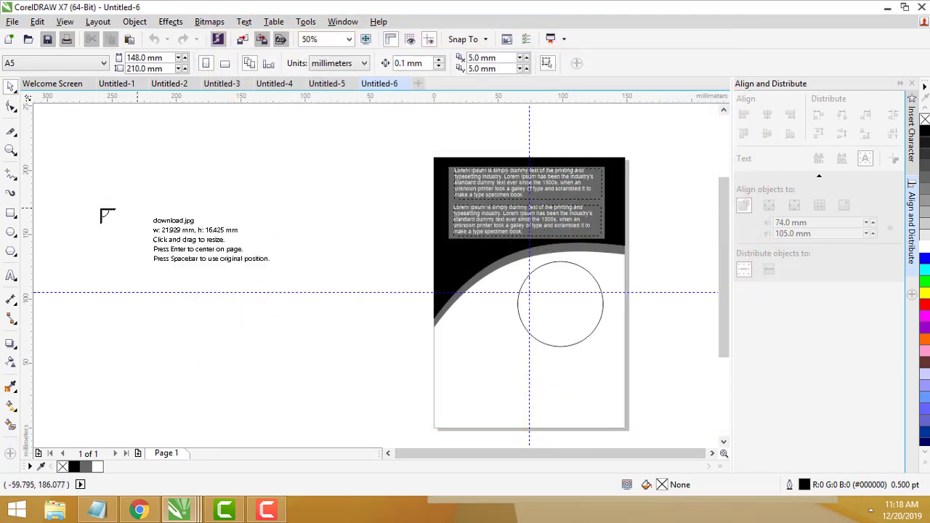
drag(102, 172, 305, 343)
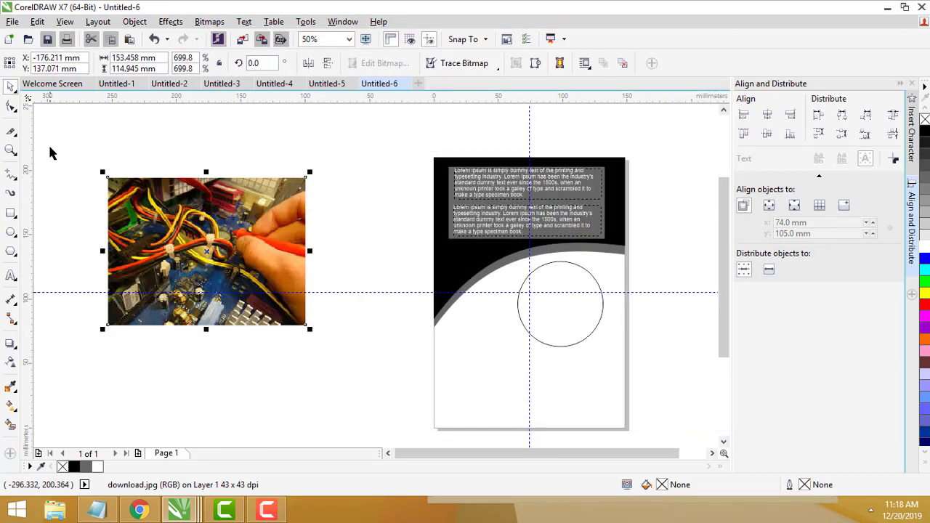
Step: PowerClip the circuit board photo inside the circle below the curve
click(269, 233)
click(548, 312)
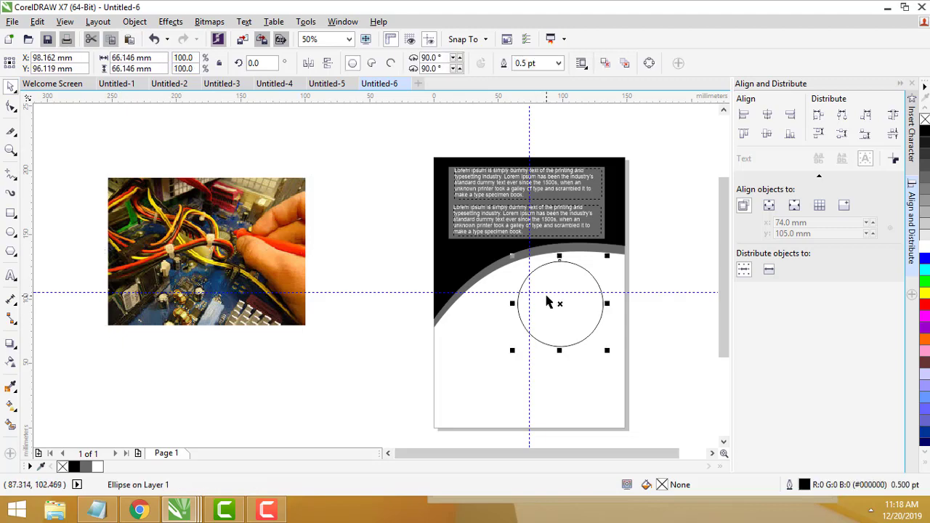
click(215, 234)
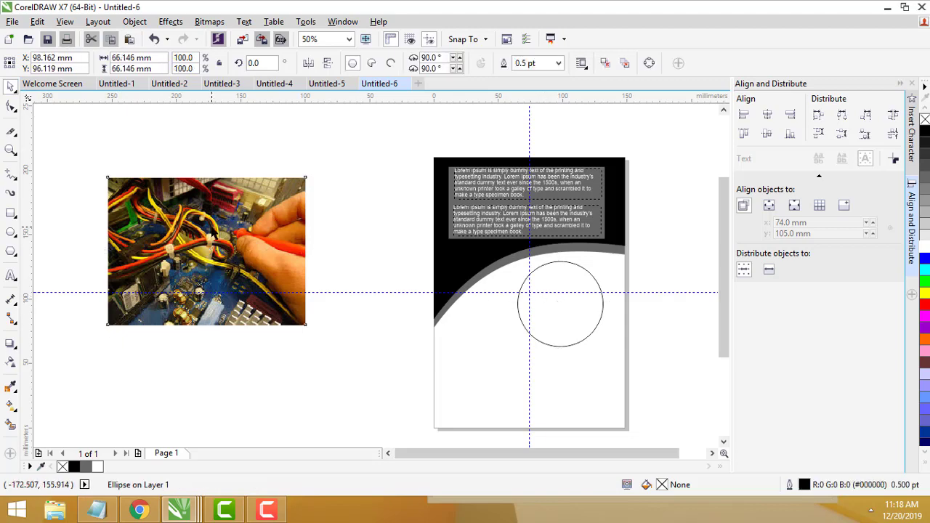
click(134, 21)
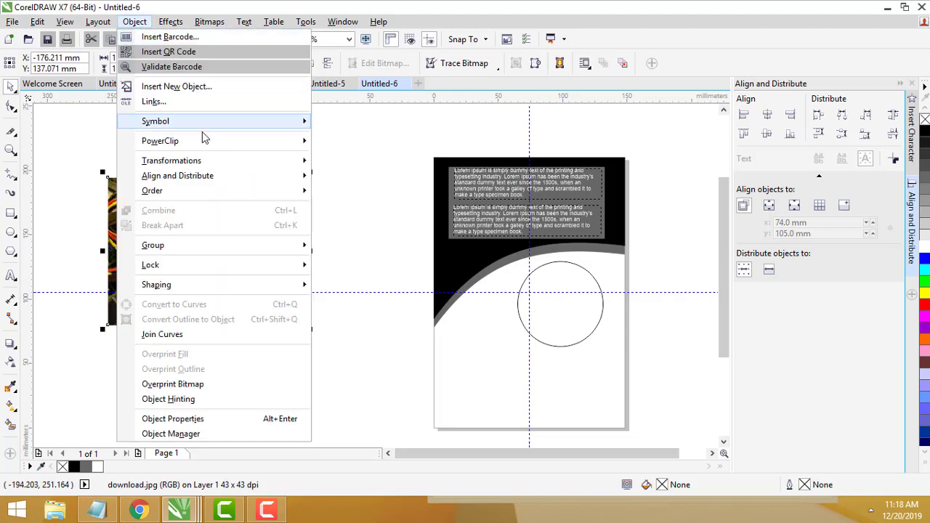
mouse_move(206, 146)
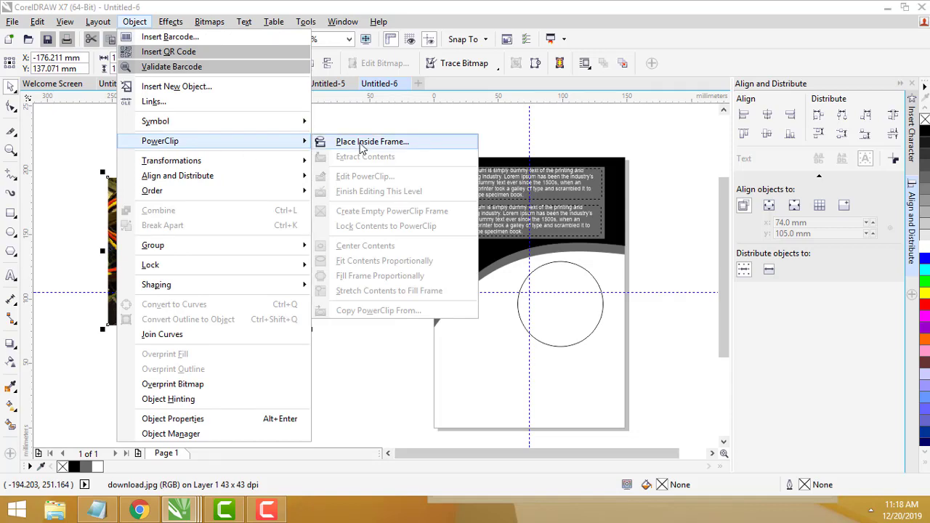
click(362, 142)
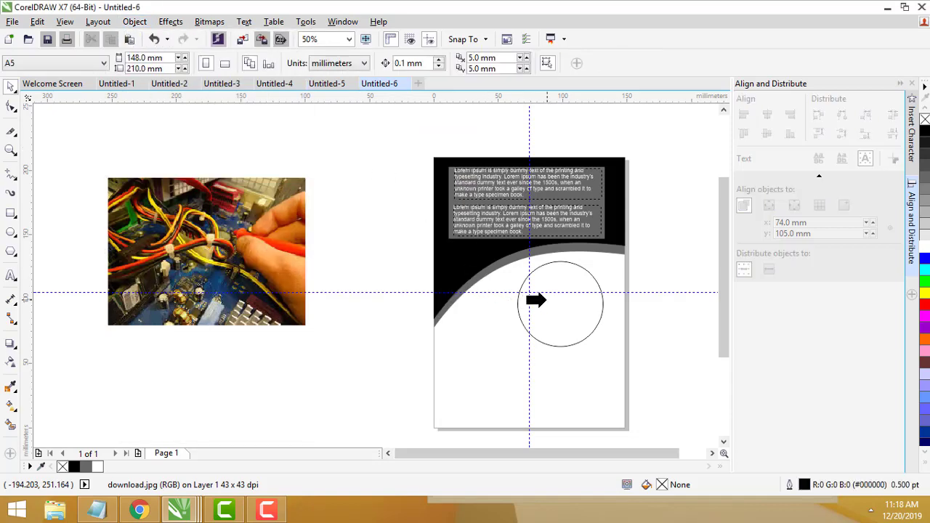
click(537, 300)
scroll(581, 302, up, 1)
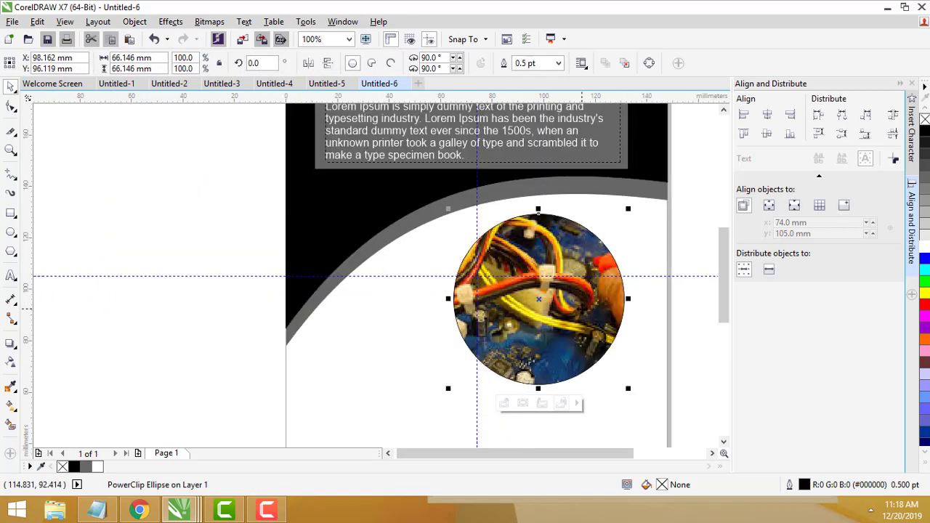
Step: Edit the circle's PowerClip contents, moving the photo about 5 mm right and 3 mm up, and finish editing
click(504, 401)
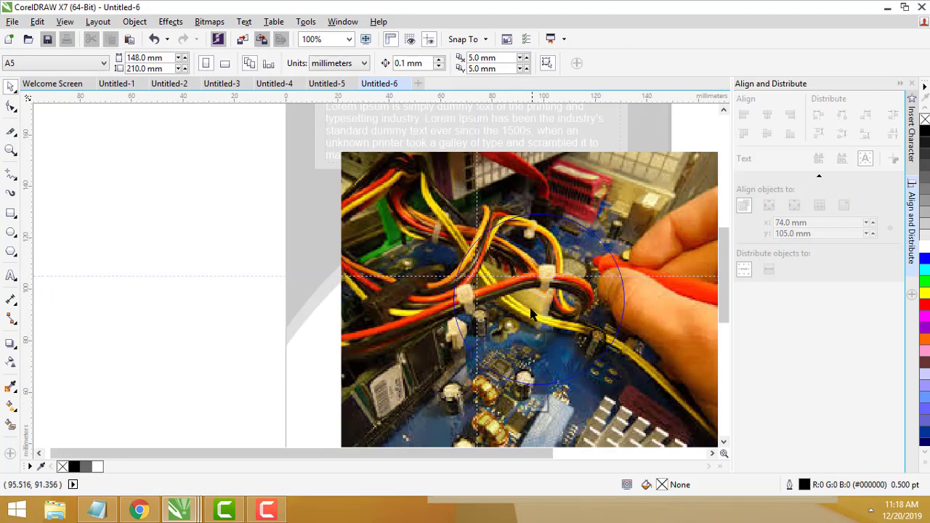
mouse_move(539, 320)
mouse_down()
mouse_move(556, 331)
mouse_move(544, 325)
mouse_up()
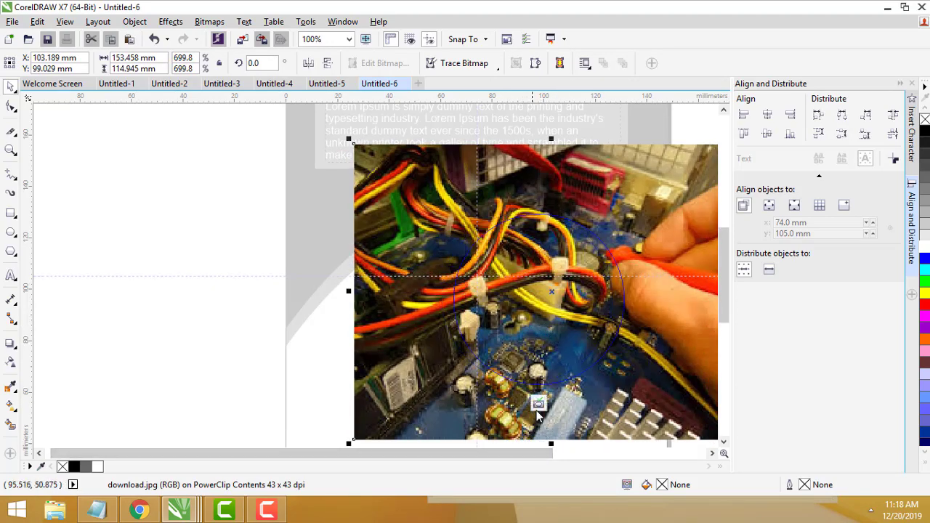
click(538, 404)
click(692, 330)
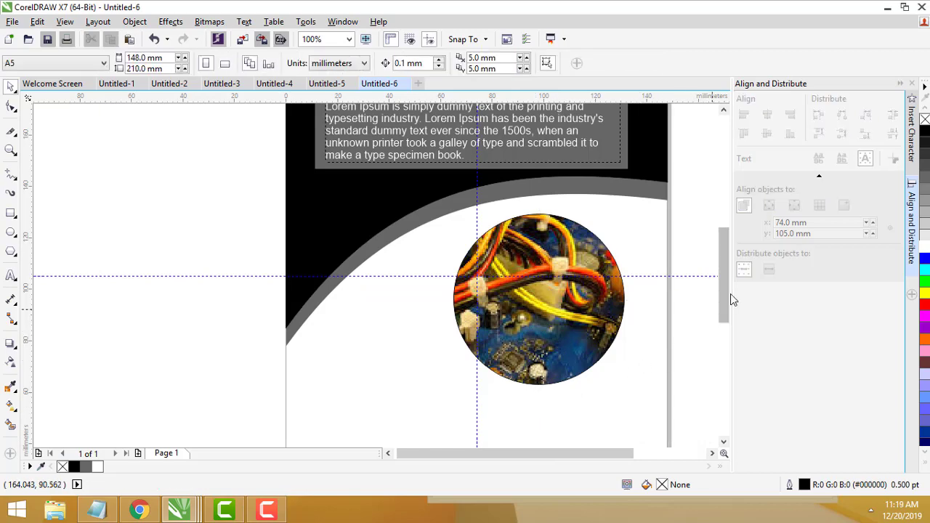
Step: Set the outline width of the photo circle to 2 pt
mouse_move(729, 293)
mouse_down()
mouse_move(731, 333)
mouse_move(720, 297)
mouse_up()
click(564, 255)
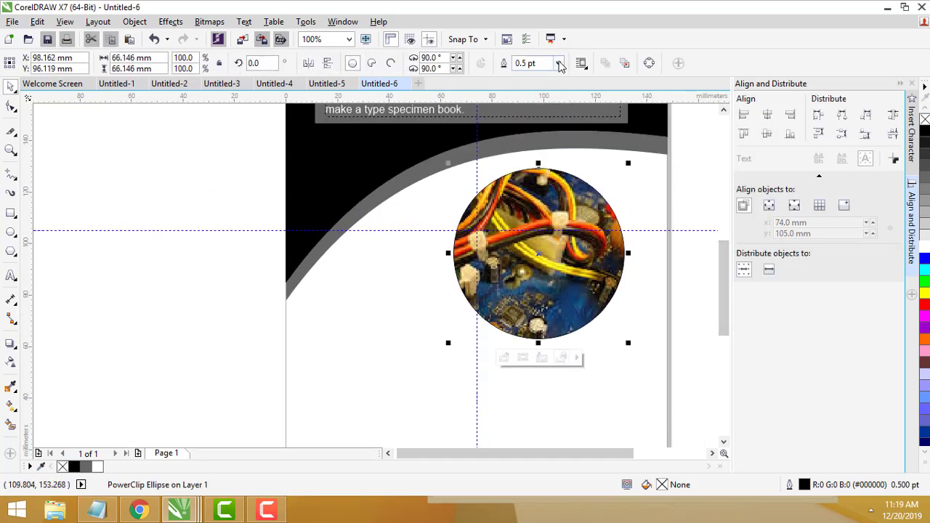
click(559, 64)
click(539, 125)
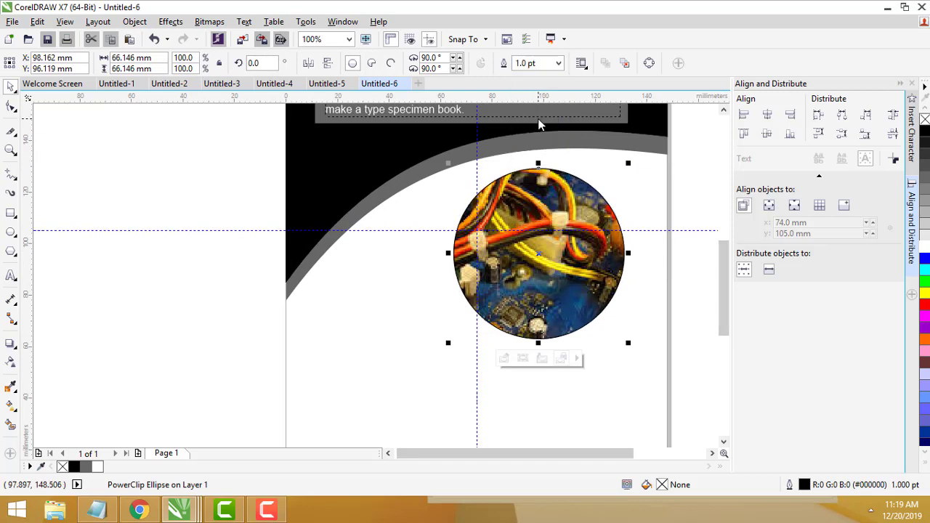
click(559, 67)
click(562, 150)
click(698, 210)
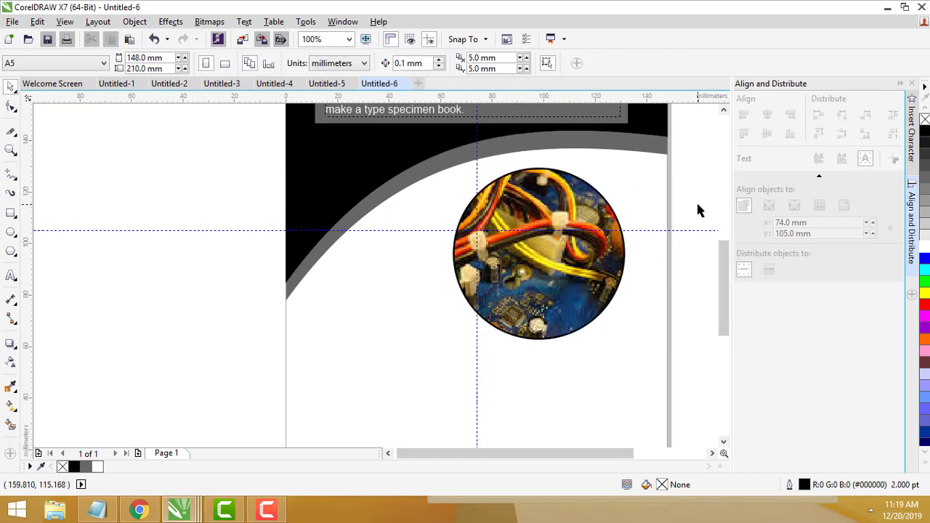
Step: Copy the line OUR BEST from the Notepad window and paste it as artistic text below the circle in CorelDRAW
drag(723, 282, 722, 314)
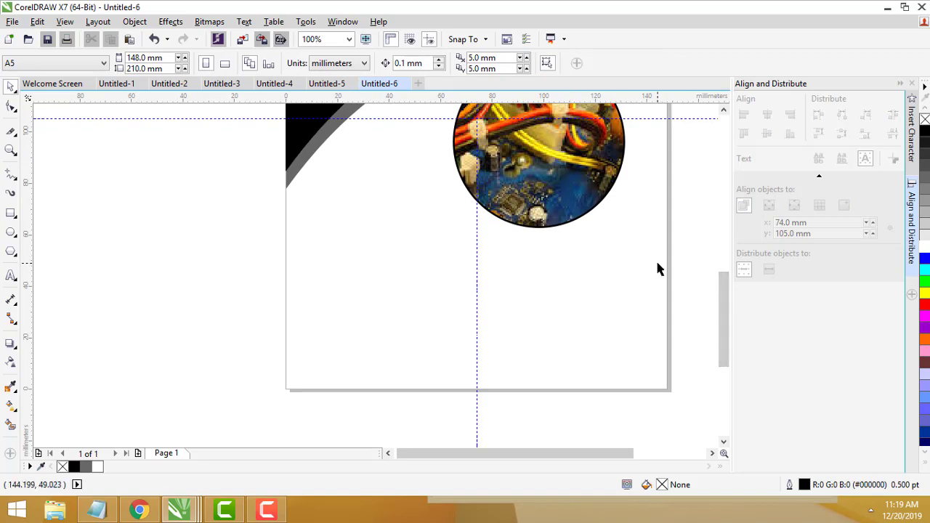
click(96, 511)
click(575, 284)
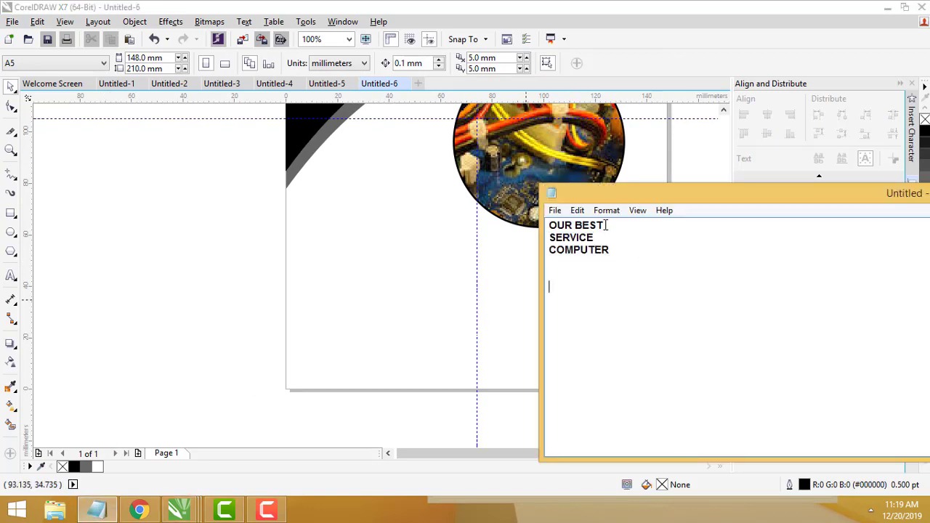
drag(605, 225, 544, 218)
key(ctrl+c)
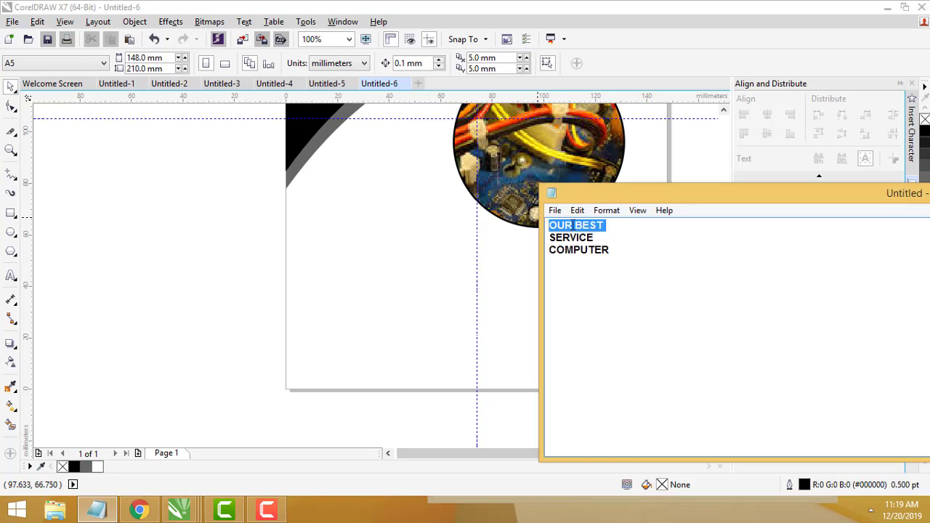
click(350, 270)
click(10, 276)
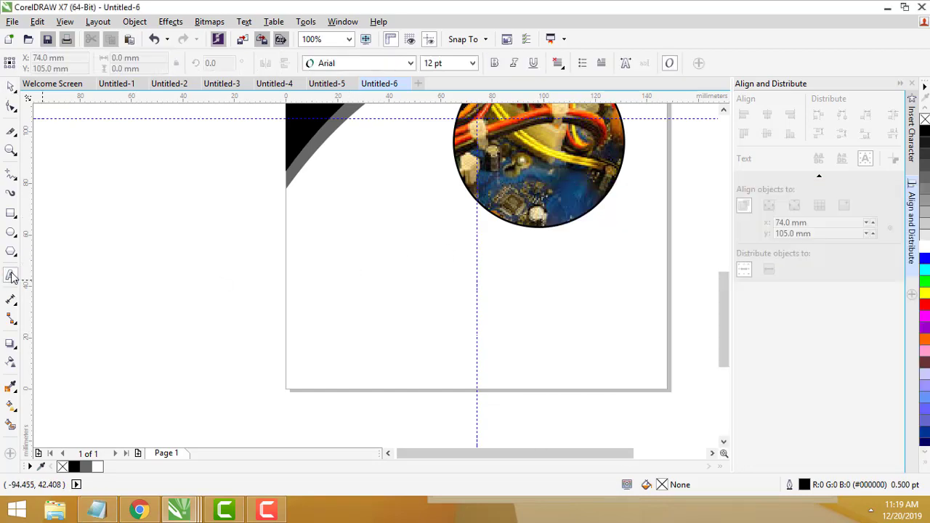
click(336, 273)
key(ctrl+v)
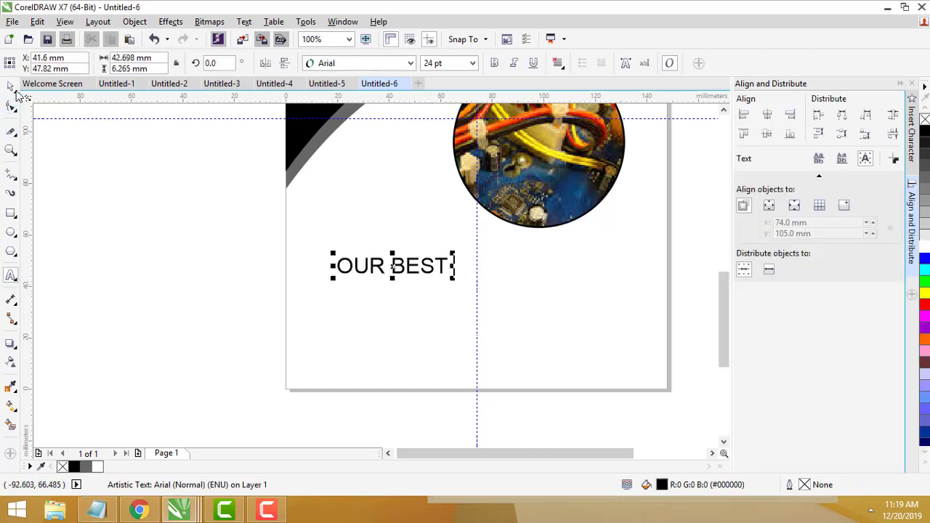
Step: Enlarge the OUR BEST text to about 29 pt, shift it up slightly and set its font to Clarendon BT (Normal)
key(ctrl+space)
drag(455, 278, 436, 249)
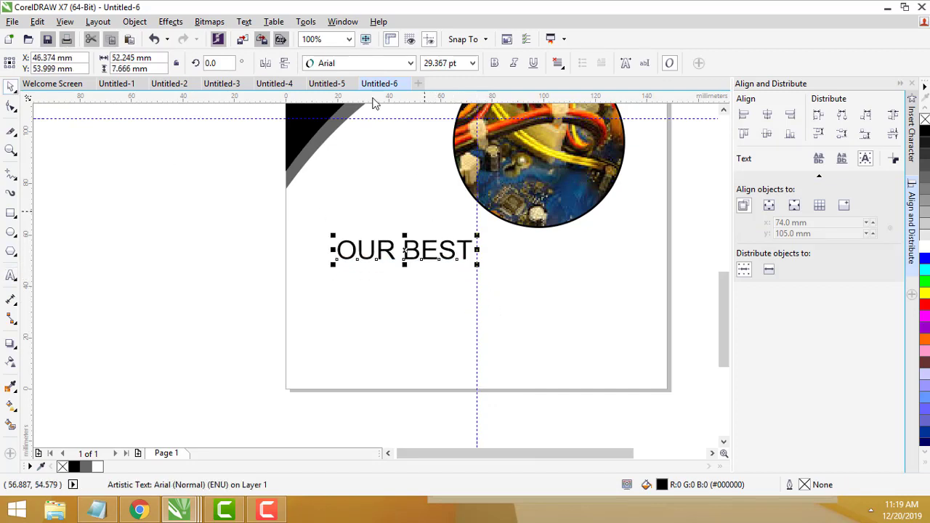
click(411, 64)
mouse_move(421, 119)
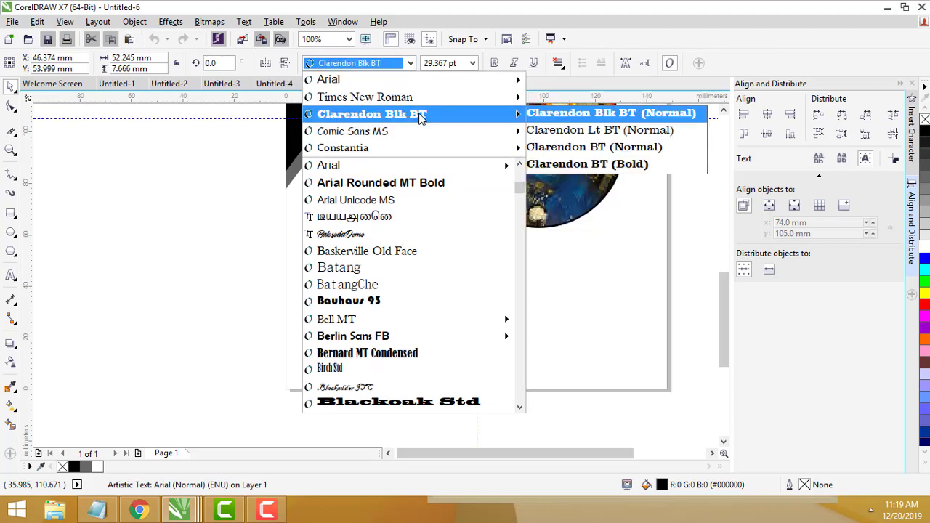
click(611, 148)
click(518, 263)
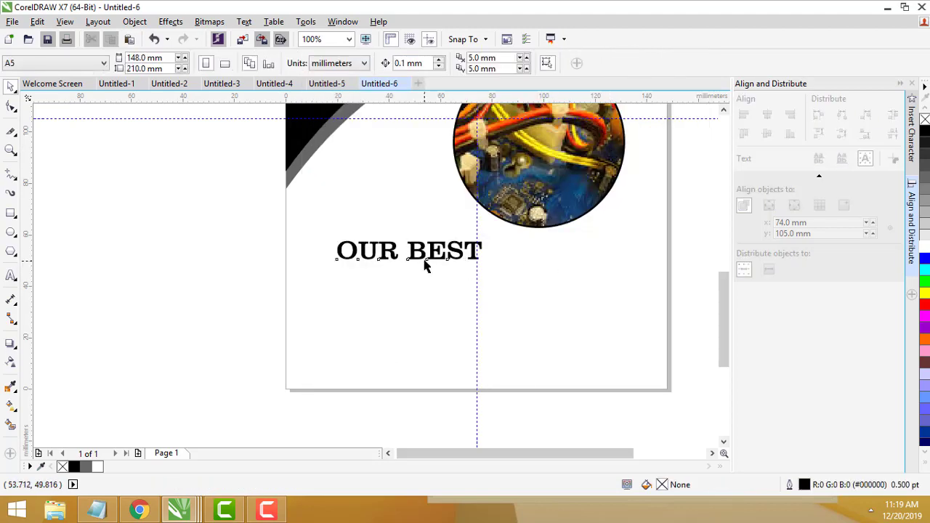
Step: Shrink the photo circle slightly, shifting it up and right, and reposition OUR BEST below it near the page's vertical centre guideline
drag(425, 266, 520, 256)
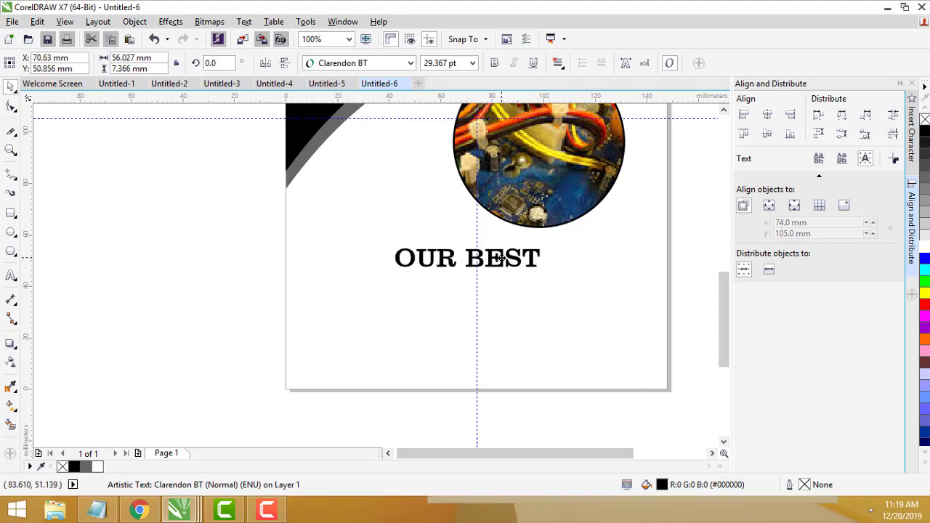
scroll(712, 310, up, 3)
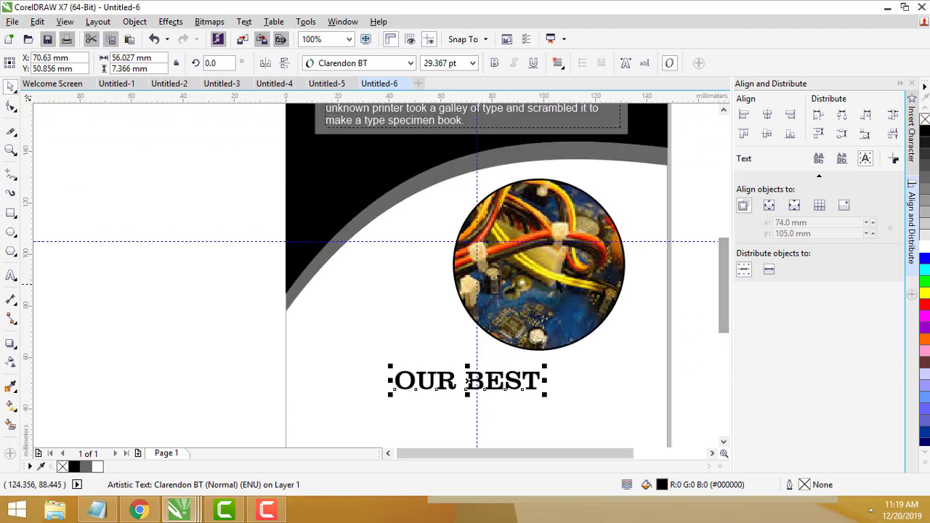
click(596, 319)
drag(627, 354, 615, 339)
drag(531, 380, 531, 370)
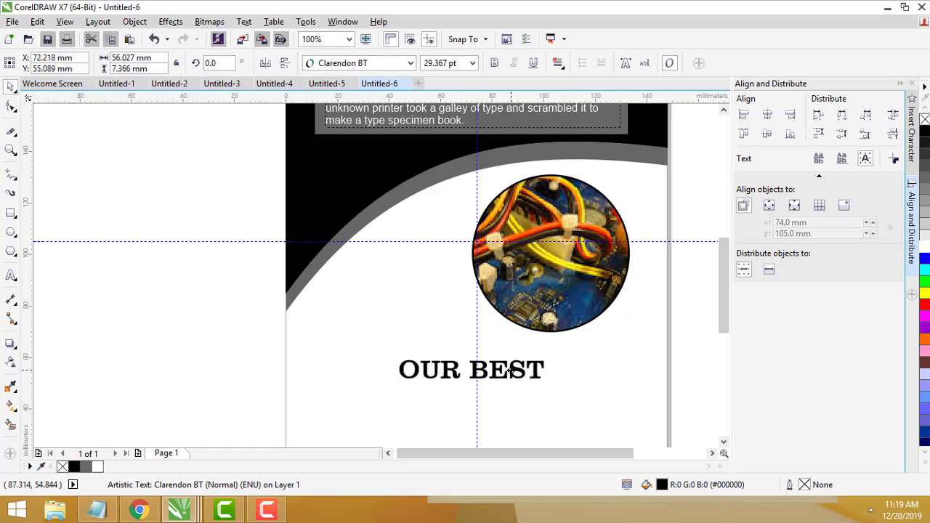
Step: Copy SERVICE and COMPUTER from Notepad into CorelDRAW as two-line artistic text below OUR BEST, indenting SERVICE to centre it above COMPUTER
drag(727, 326, 730, 357)
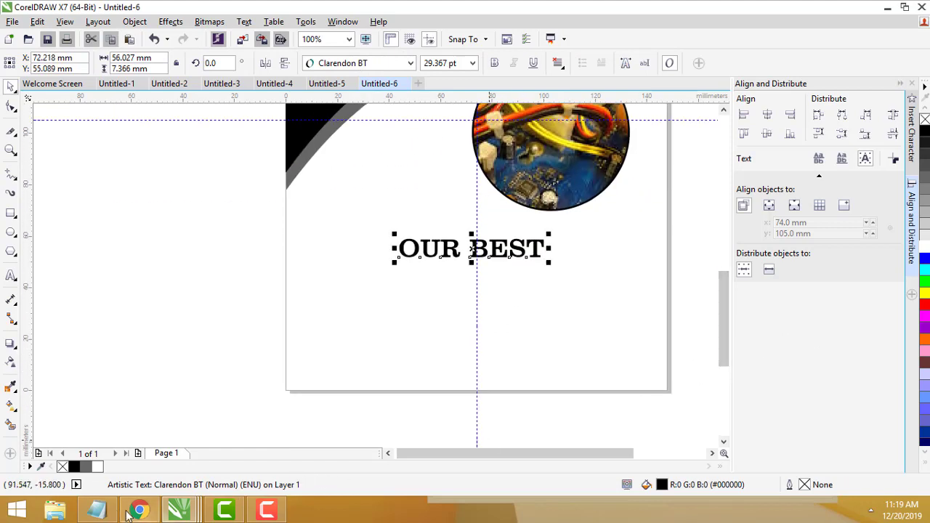
click(97, 511)
click(569, 304)
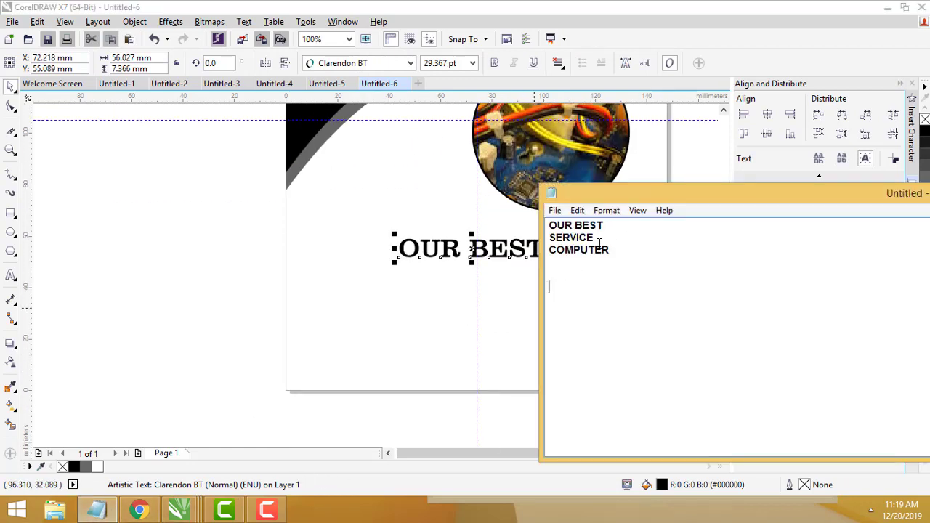
drag(550, 233, 648, 249)
key(ctrl+c)
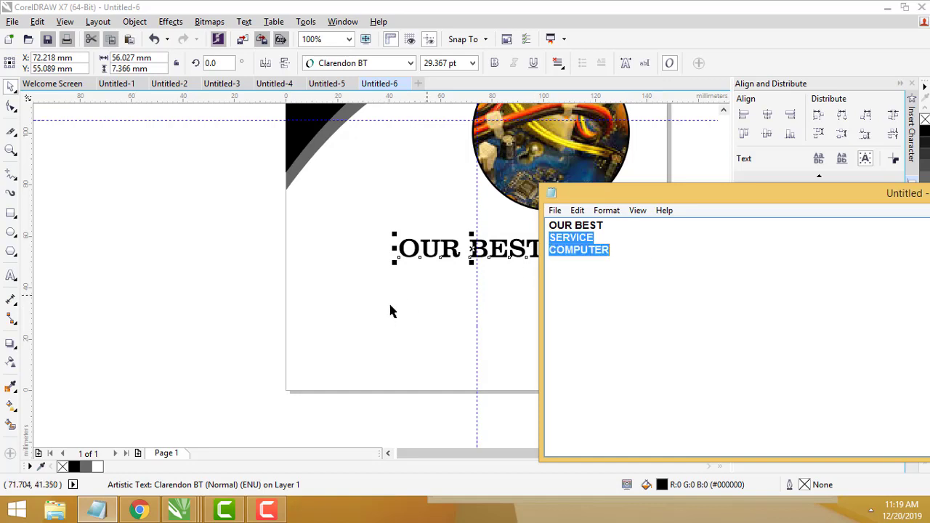
click(151, 271)
click(12, 275)
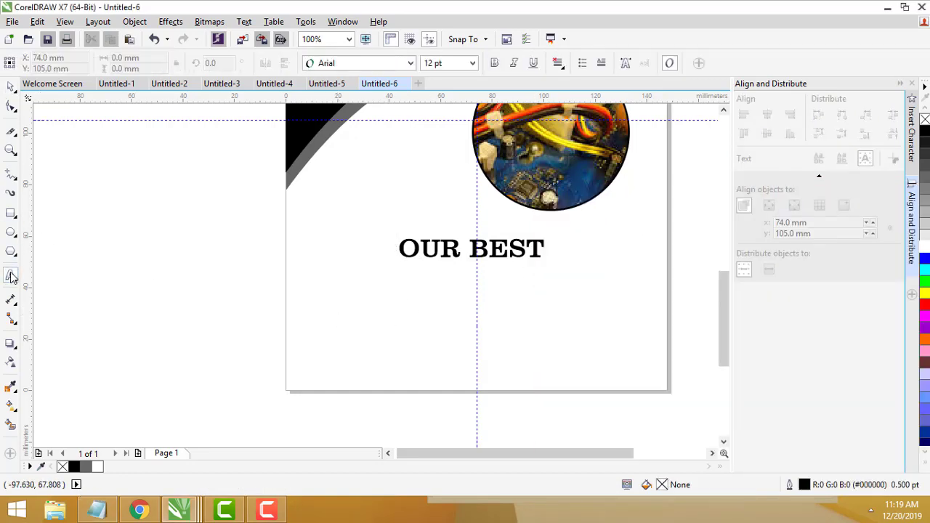
click(373, 313)
key(ctrl+v)
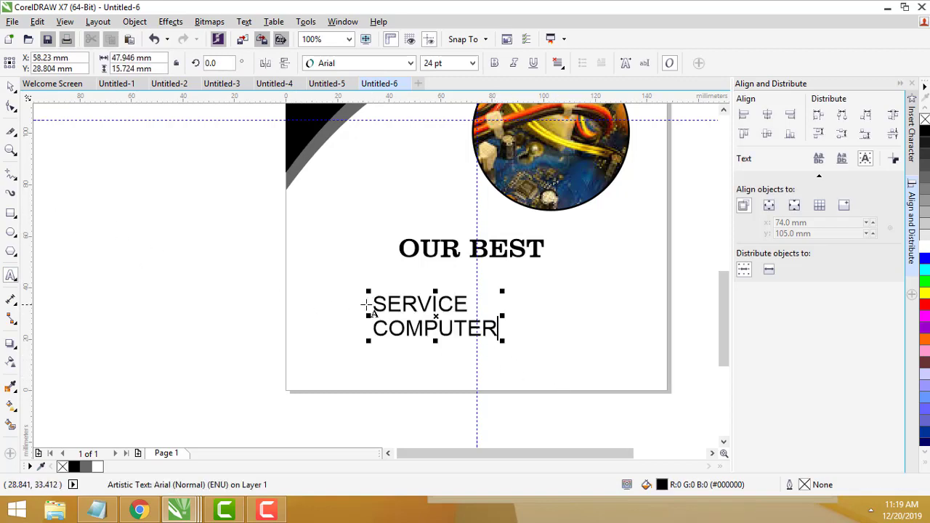
click(373, 299)
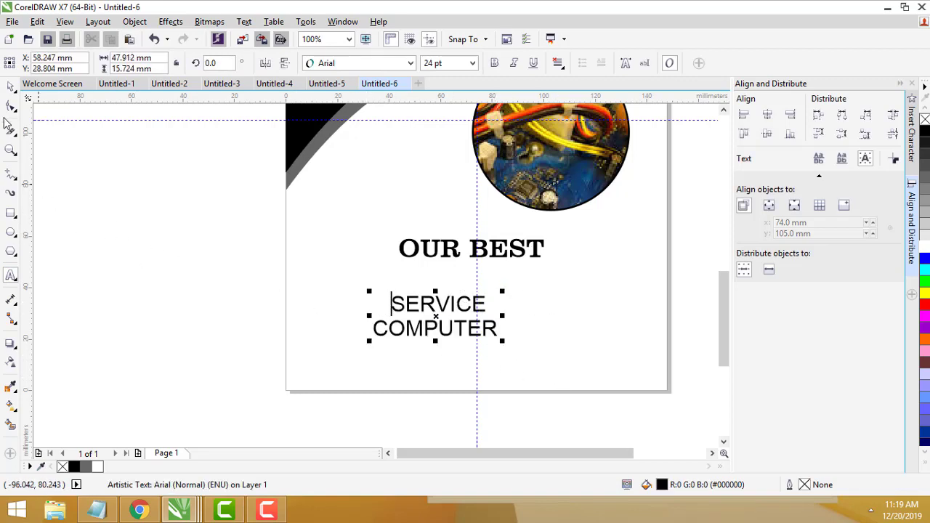
Step: Enlarge the SERVICE COMPUTER text to about 43 pt and move both text blocks up, closer to the photo circle
drag(502, 291, 578, 266)
click(507, 253)
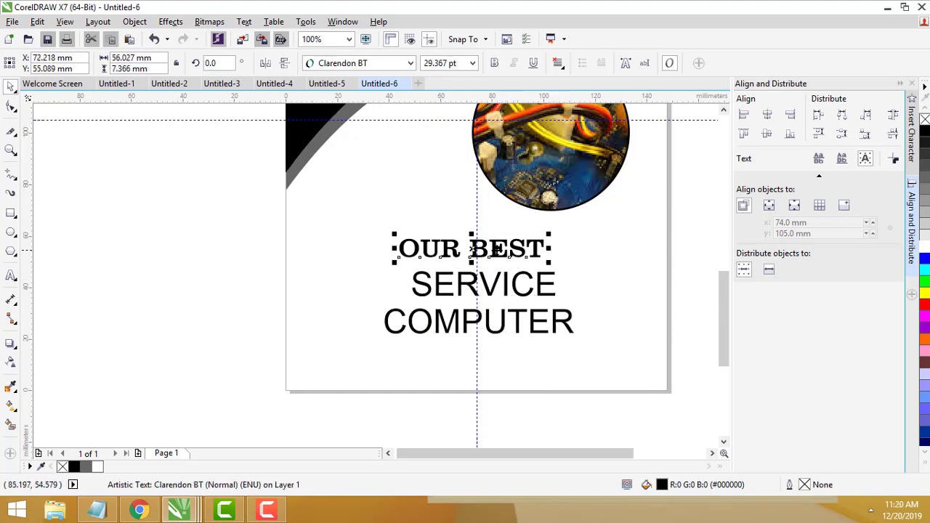
drag(497, 250, 502, 234)
click(491, 280)
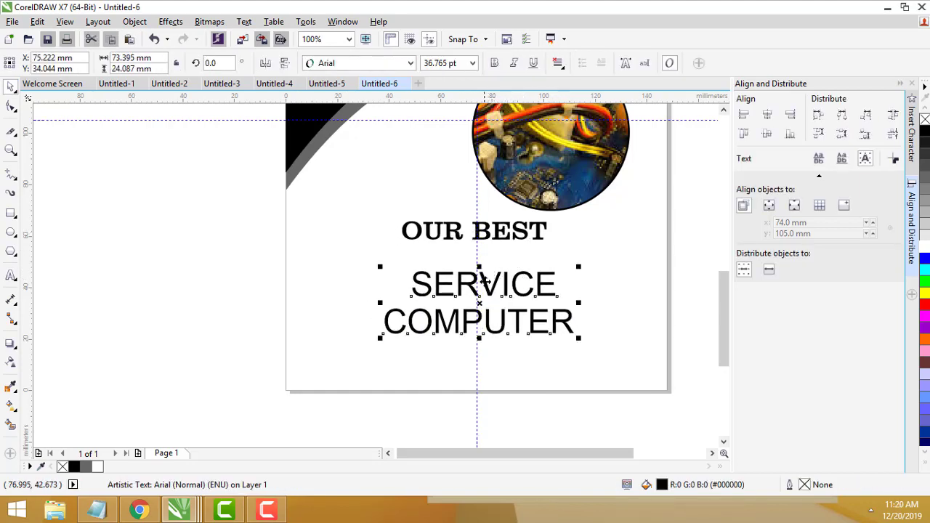
drag(491, 280, 485, 263)
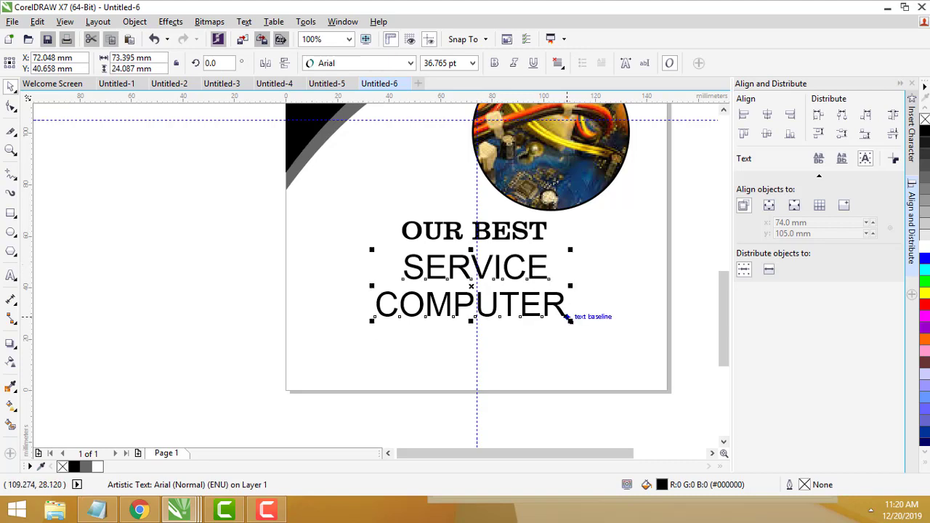
drag(571, 323, 537, 313)
Step: Set the font of the SERVICE COMPUTER text to Clarendon Blk BT (Normal)
click(411, 64)
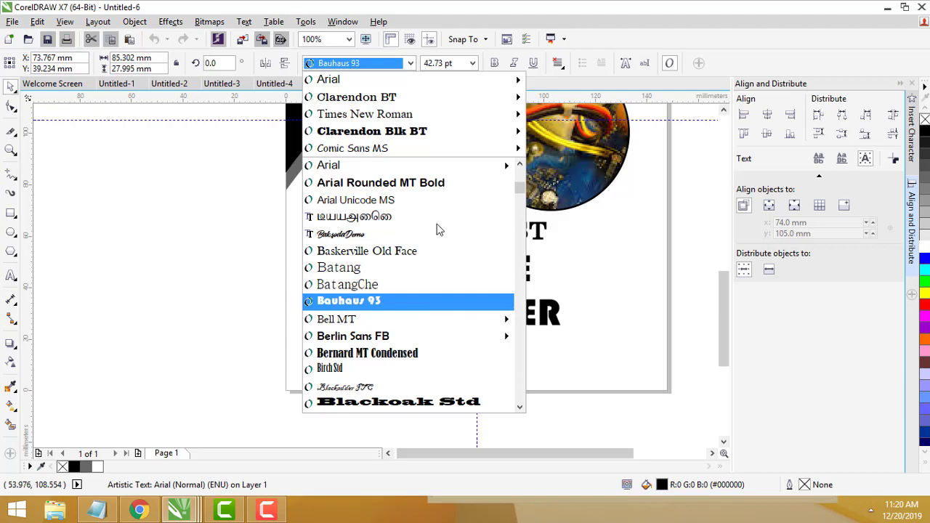
mouse_move(452, 125)
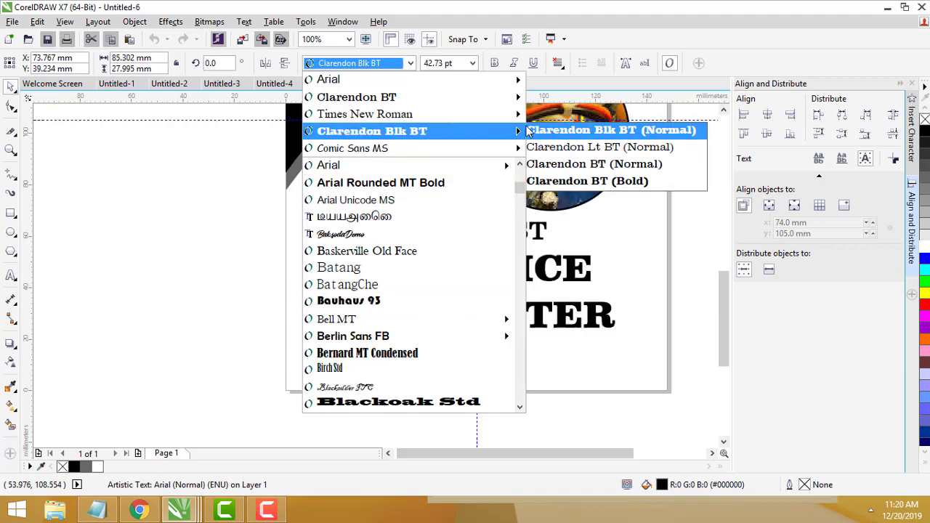
click(529, 131)
Step: Move the OUR BEST text about 6 mm right and slightly up, and colour it blue (#0000FF)
click(503, 230)
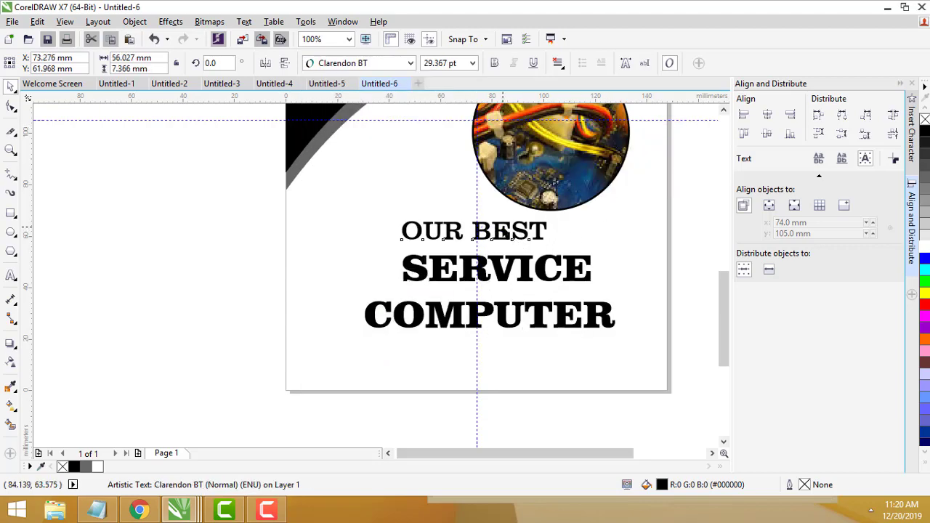
click(503, 231)
click(516, 233)
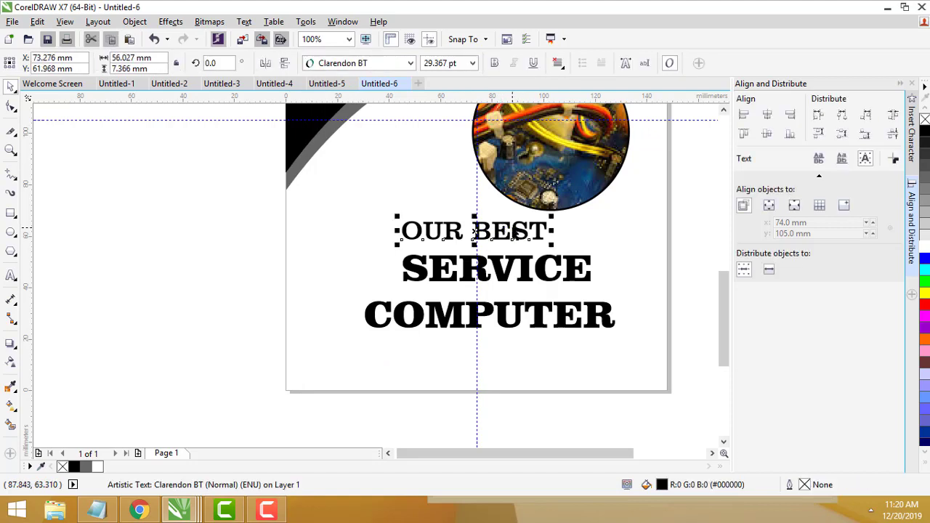
mouse_move(524, 230)
mouse_down()
mouse_move(549, 228)
mouse_move(539, 229)
mouse_up()
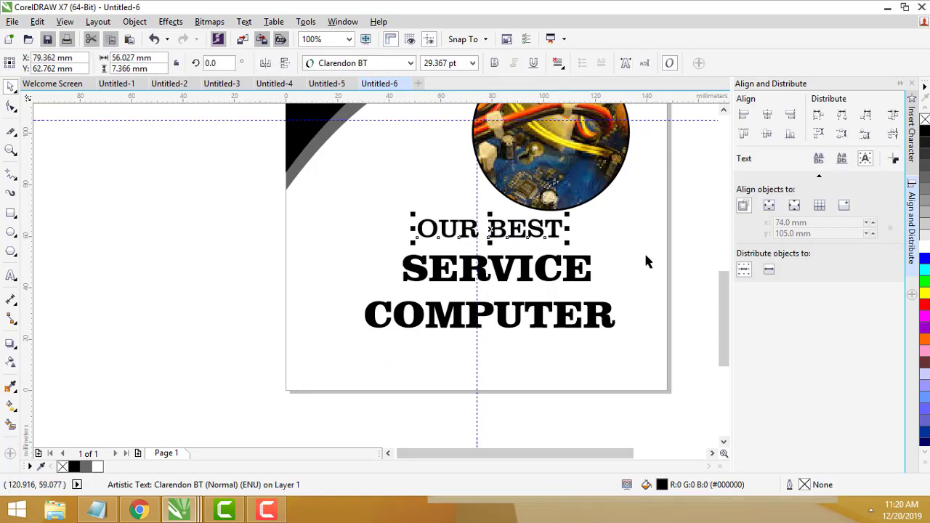
click(924, 260)
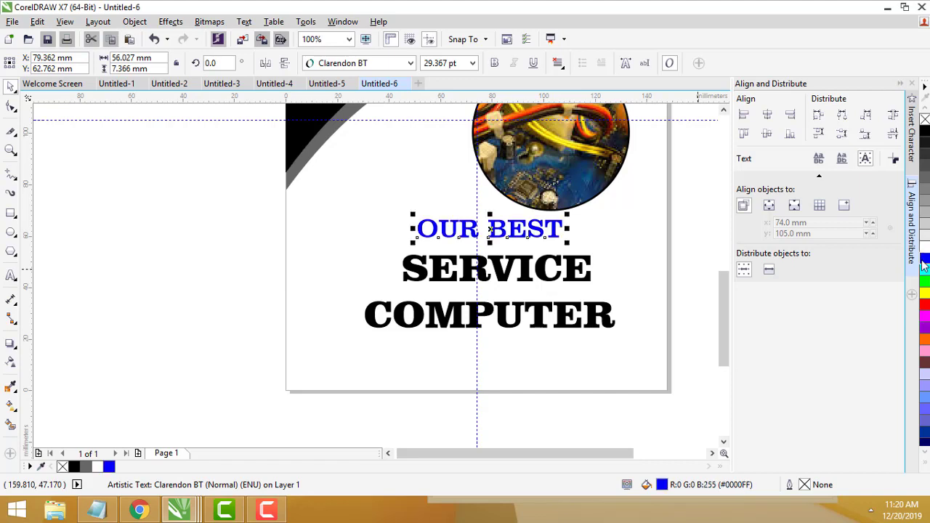
click(691, 273)
Step: Shift the OUR BEST text about 2 mm further right and make it bold
click(511, 232)
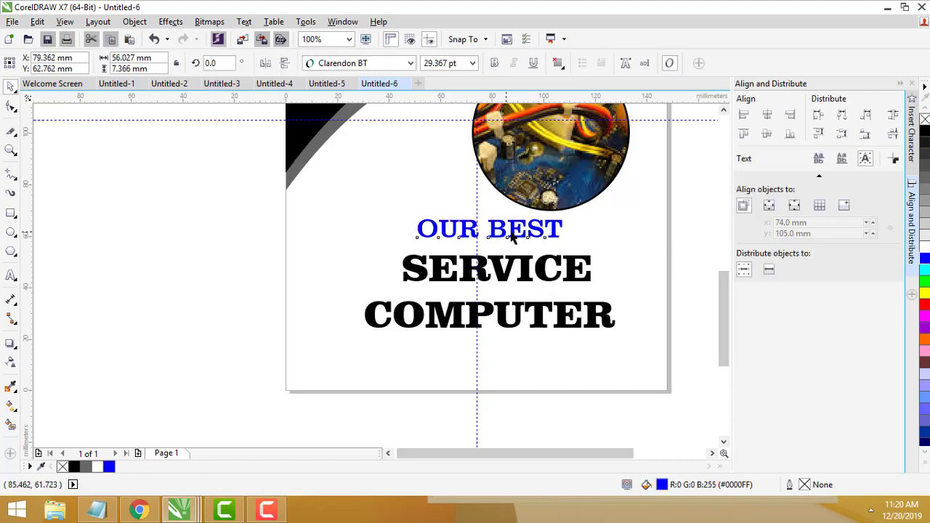
mouse_move(514, 231)
mouse_down()
mouse_move(505, 233)
mouse_move(521, 230)
mouse_up()
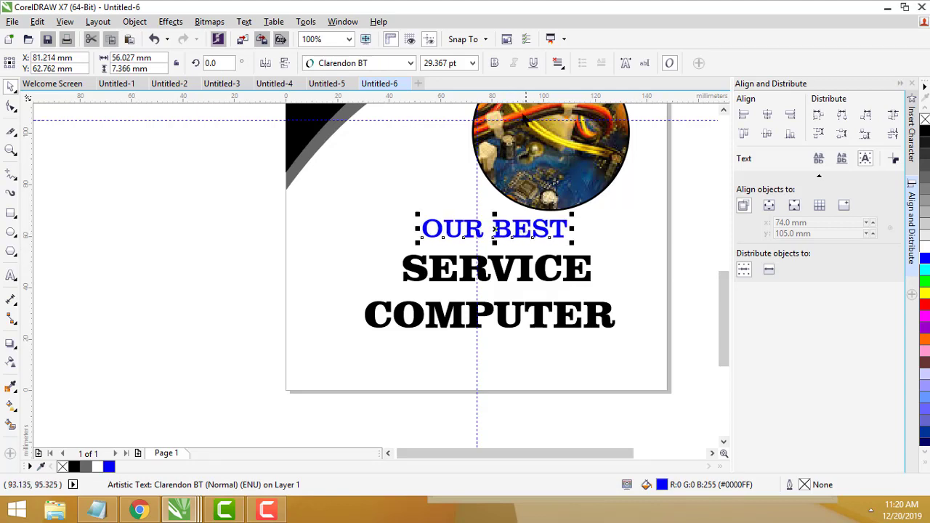
click(493, 64)
click(658, 246)
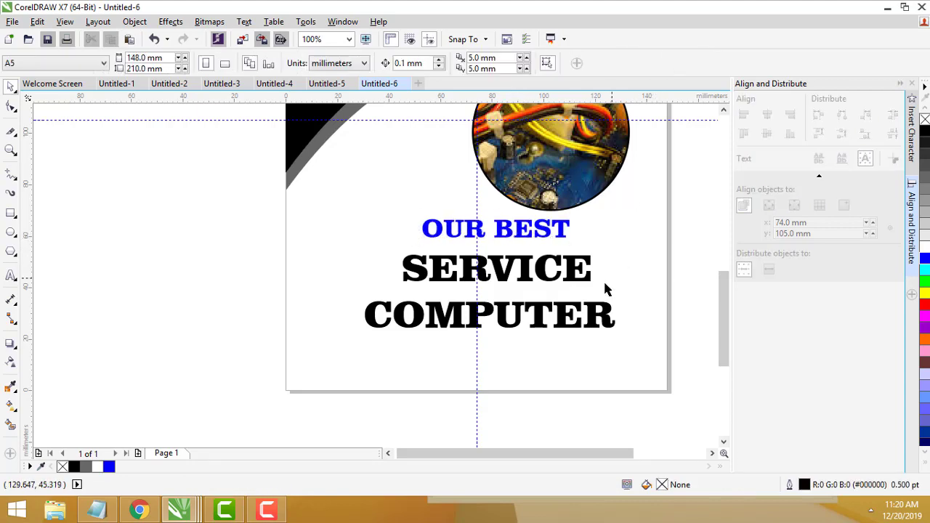
Step: Draw a full-width footer rectangle about 148 × 5.6 mm along the page's bottom edge and fill it black
click(11, 213)
drag(286, 377, 670, 392)
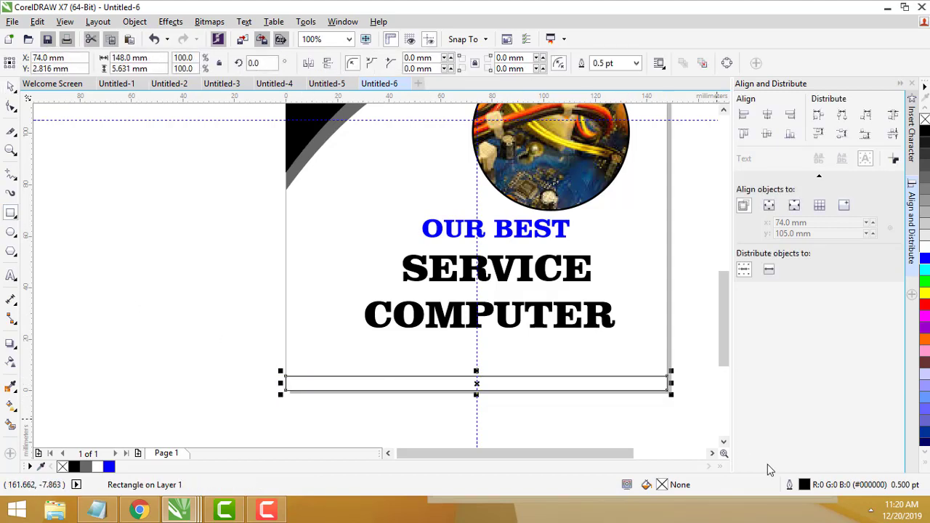
click(925, 132)
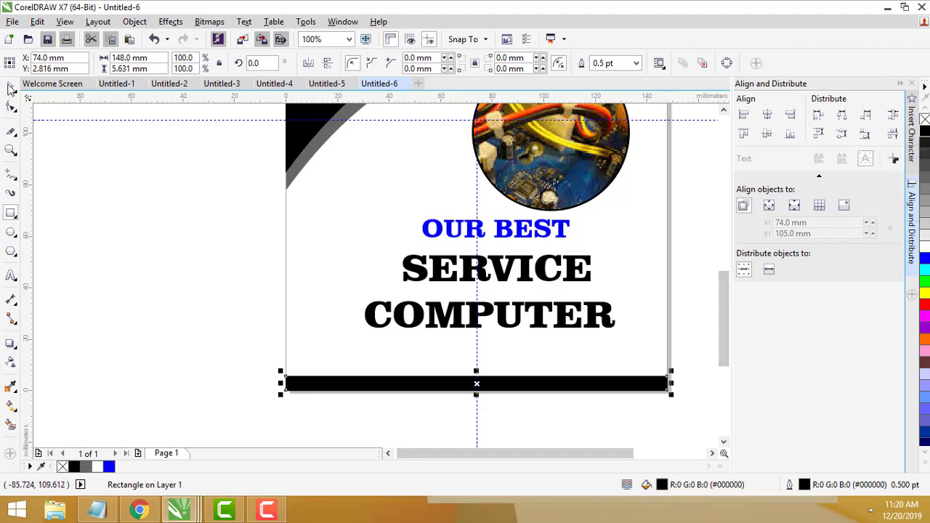
click(128, 193)
Step: Move the OUR BEST and SERVICE COMPUTER texts about 5 mm left and about 10 mm down, closer to the black footer bar
scroll(672, 225, down, 2)
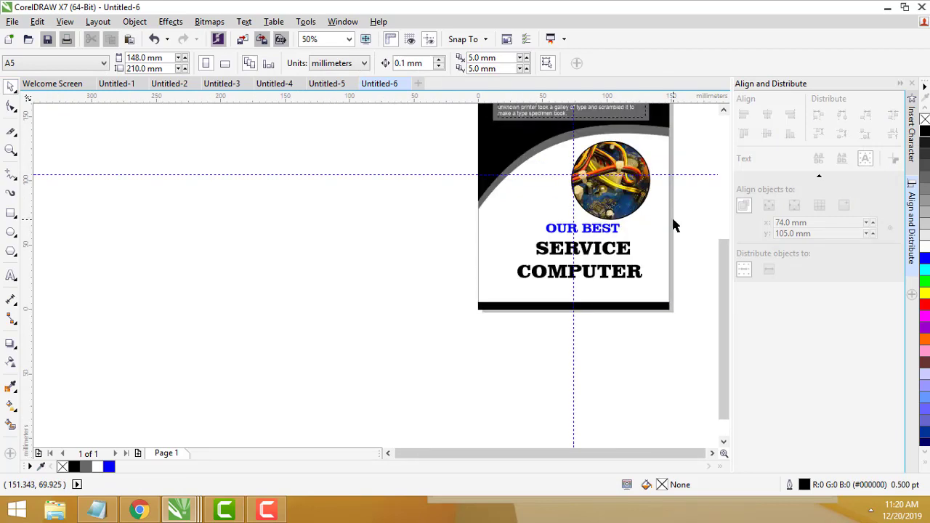
drag(719, 280, 722, 233)
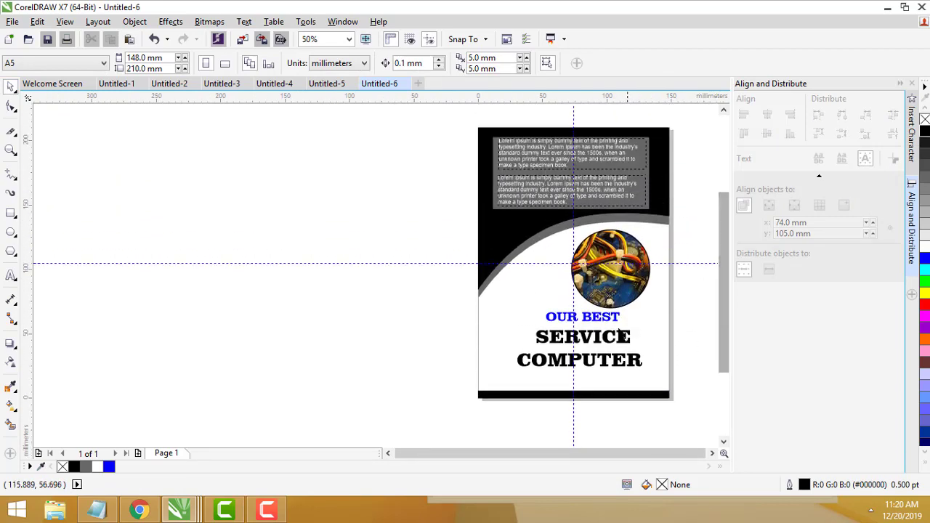
click(609, 338)
drag(609, 336, 590, 322)
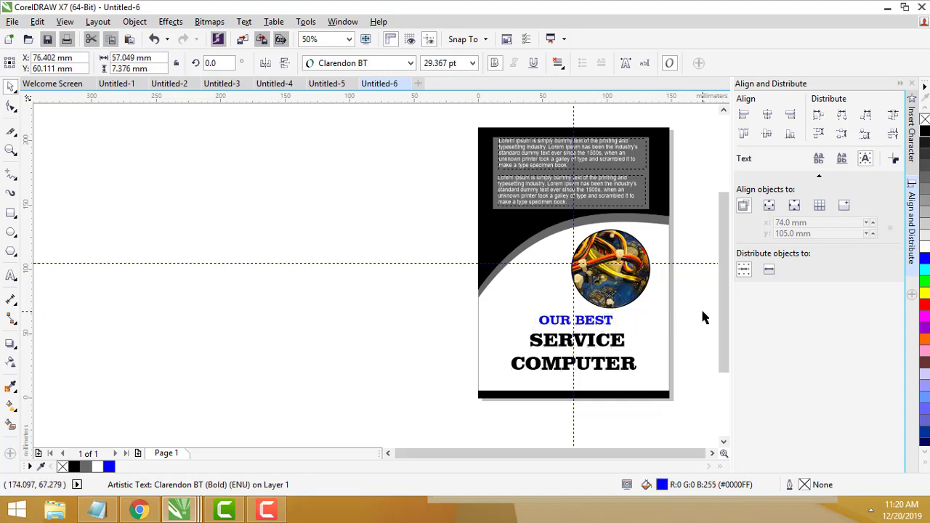
click(711, 303)
click(598, 369)
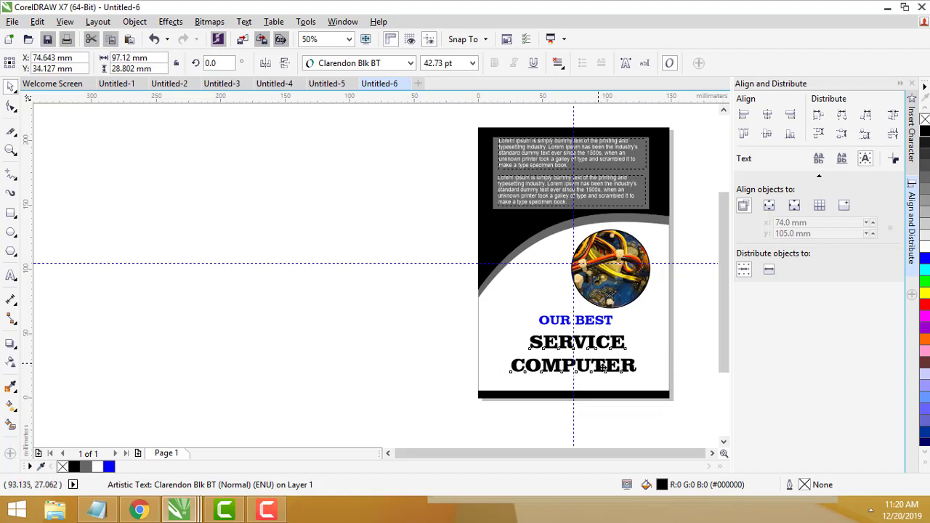
mouse_move(598, 362)
mouse_down()
mouse_move(604, 374)
mouse_move(595, 373)
mouse_up()
drag(597, 320, 595, 332)
click(709, 321)
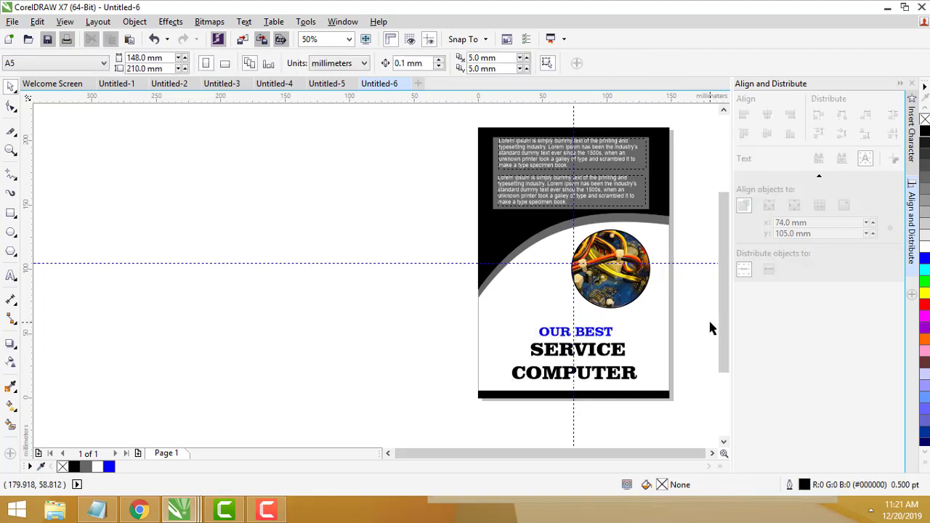
Step: Move the circular photo about 3 mm right and about 1 mm up, just below the grey curve
click(633, 303)
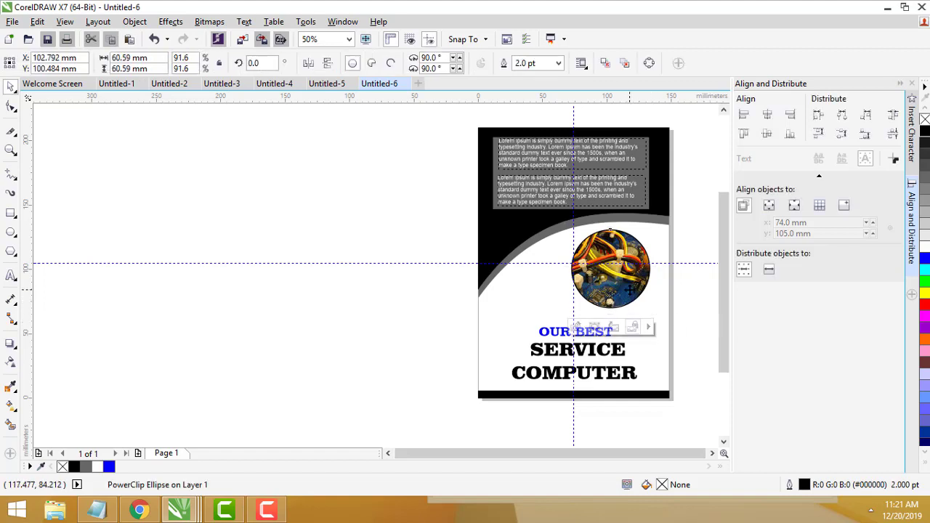
drag(635, 300, 631, 290)
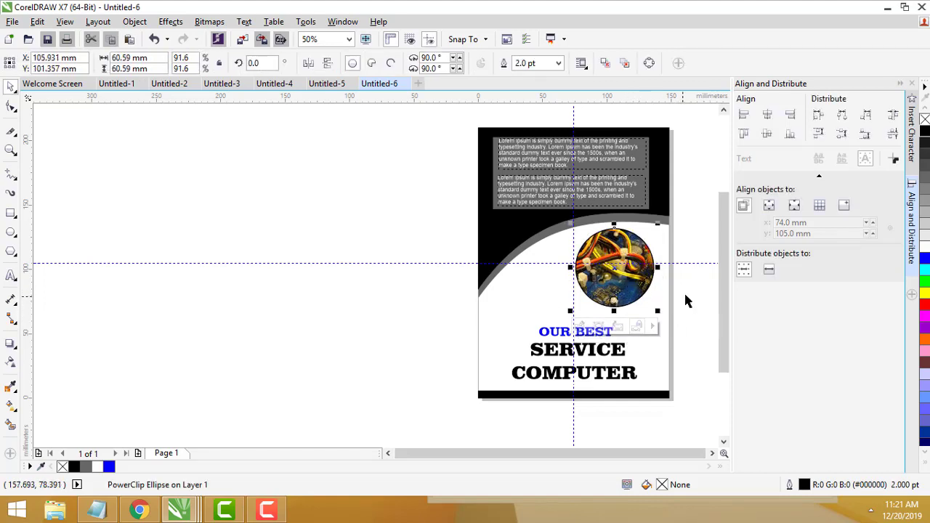
click(691, 300)
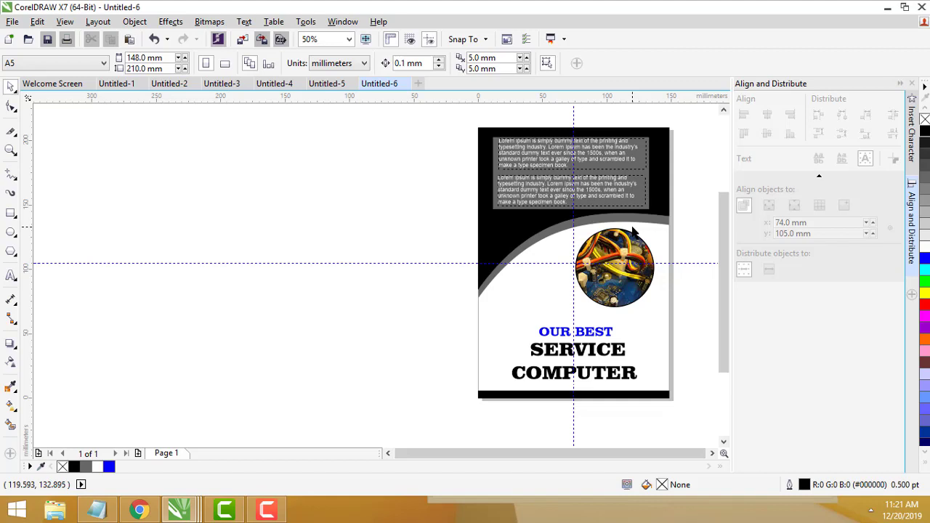
click(267, 509)
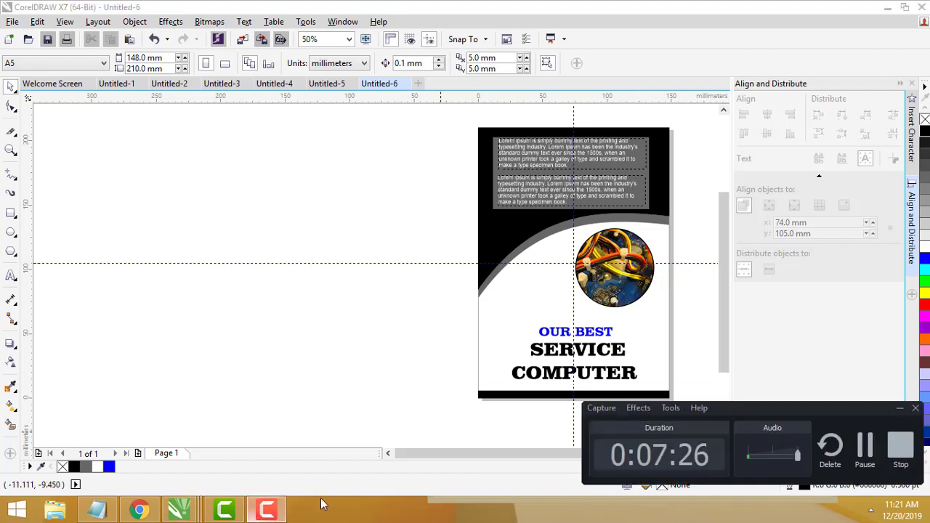